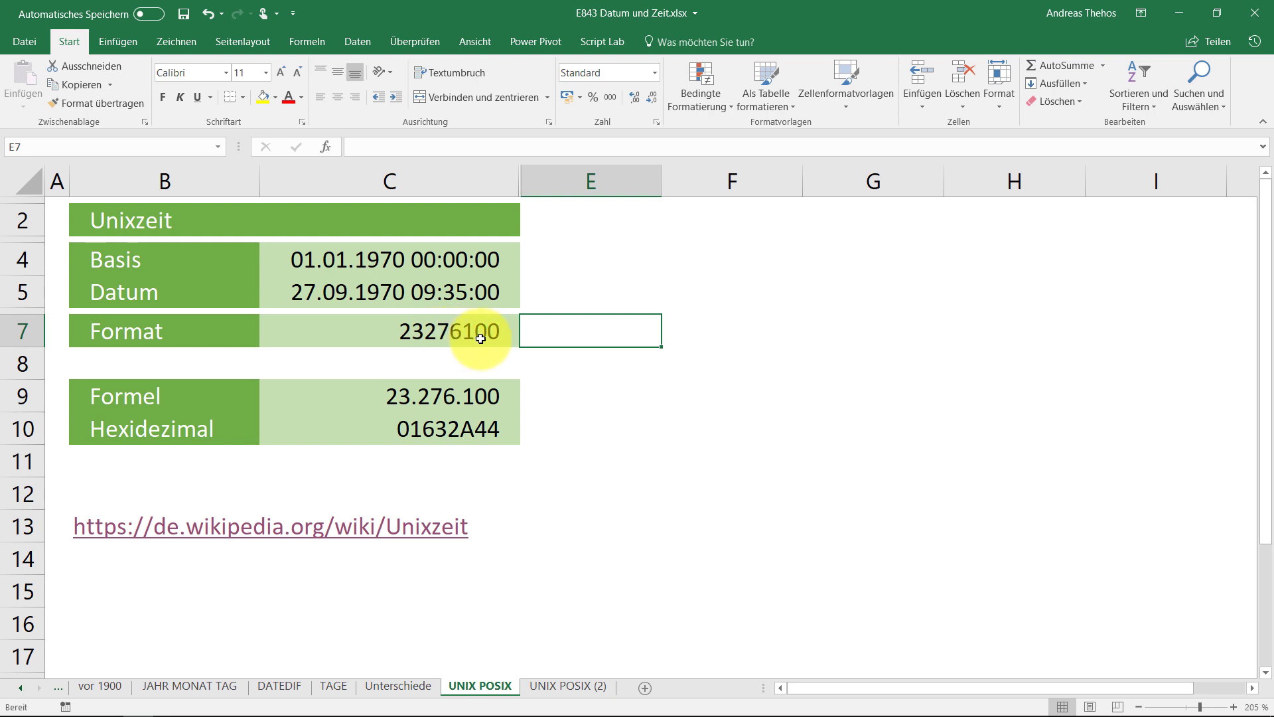
On the UNIX POSIX (2) sheet, enter =C5-C4 in C7 and open its number format settings.
left_click(571, 686)
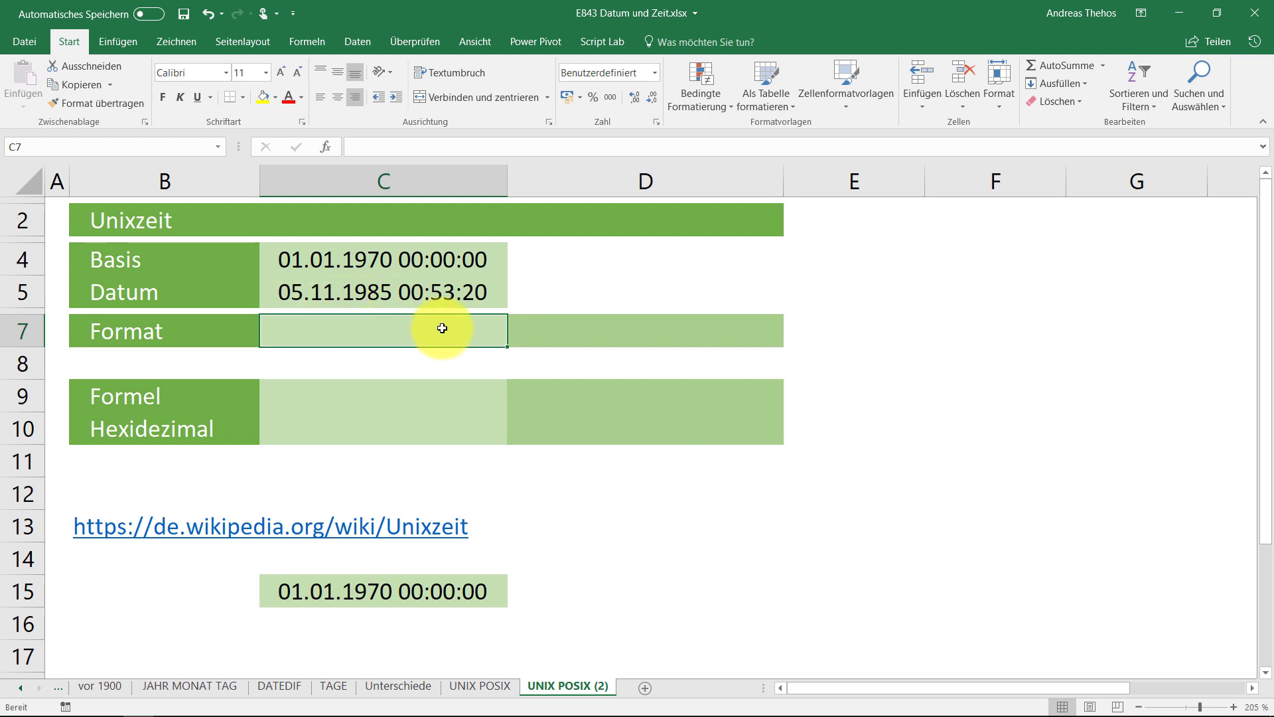
type("=")
left_click(425, 294)
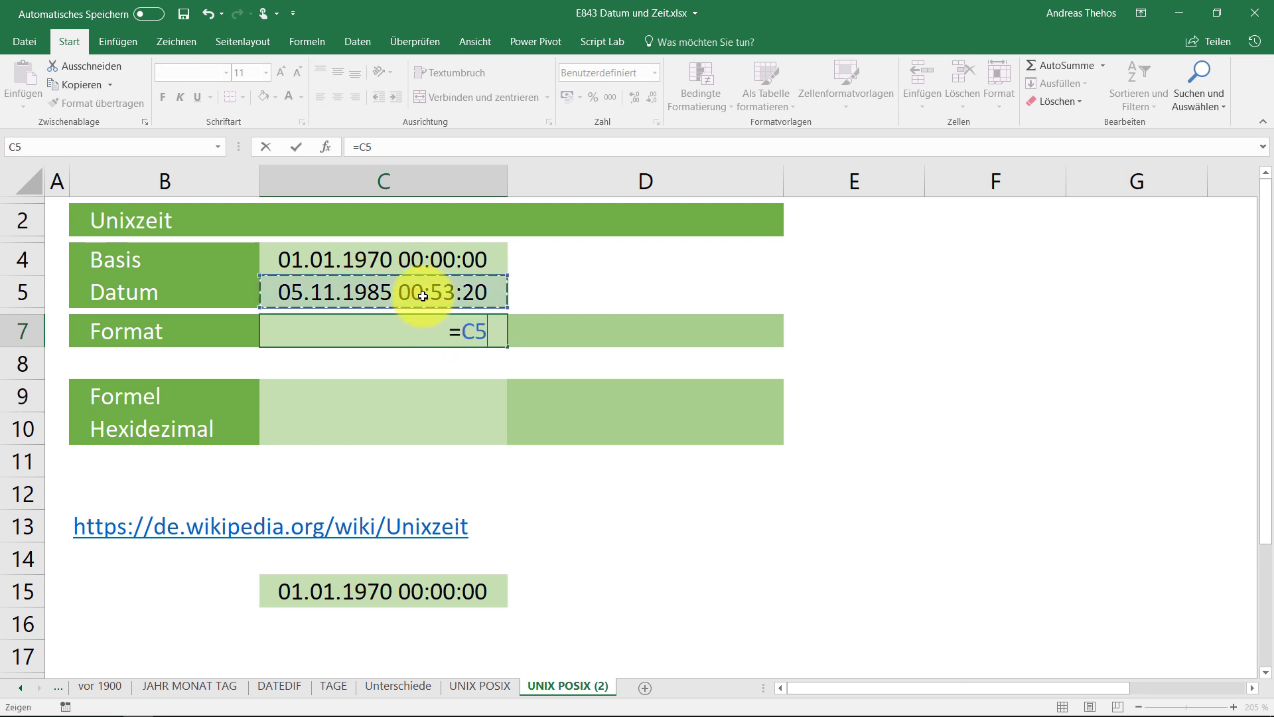
type("-")
left_click(457, 260)
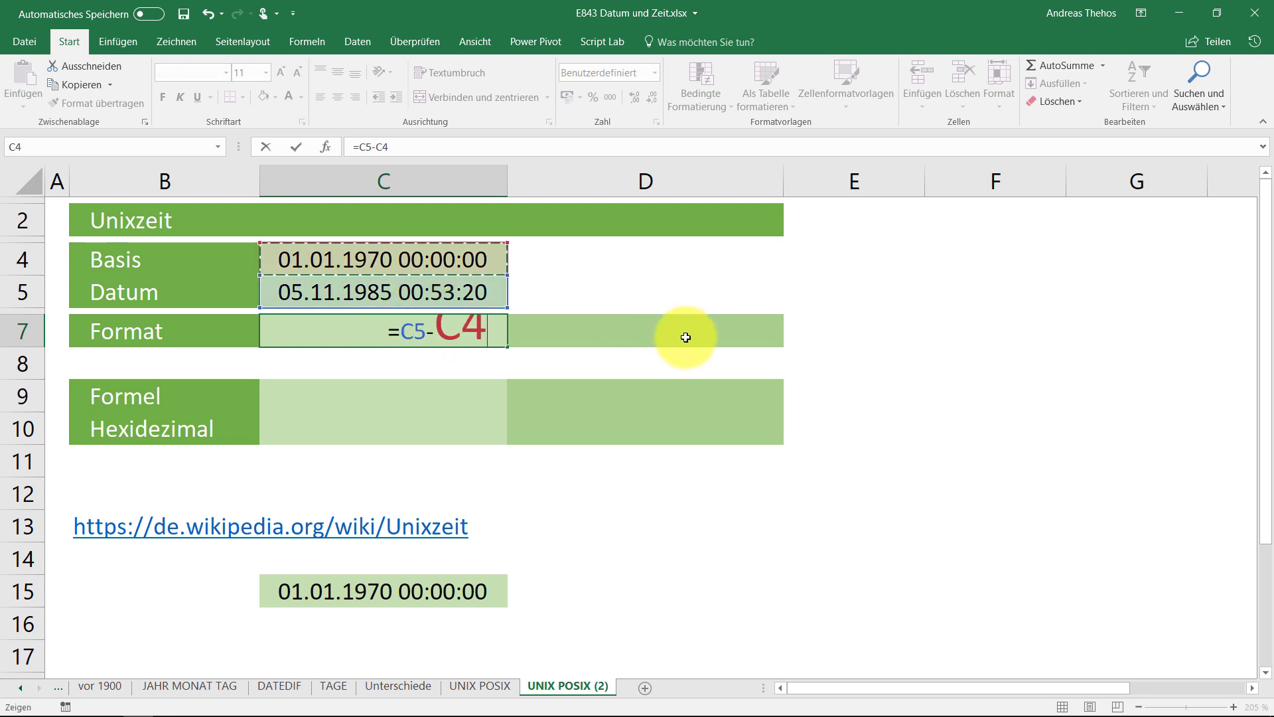
key("Return")
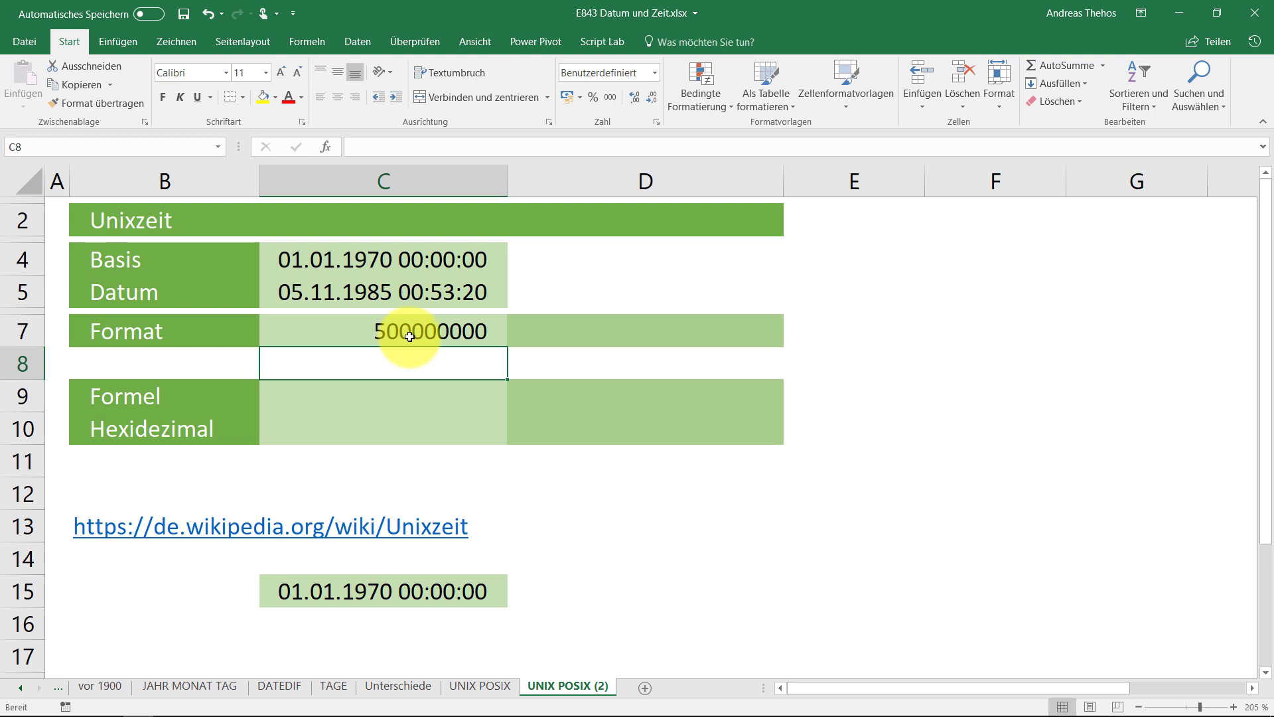
left_click(411, 336)
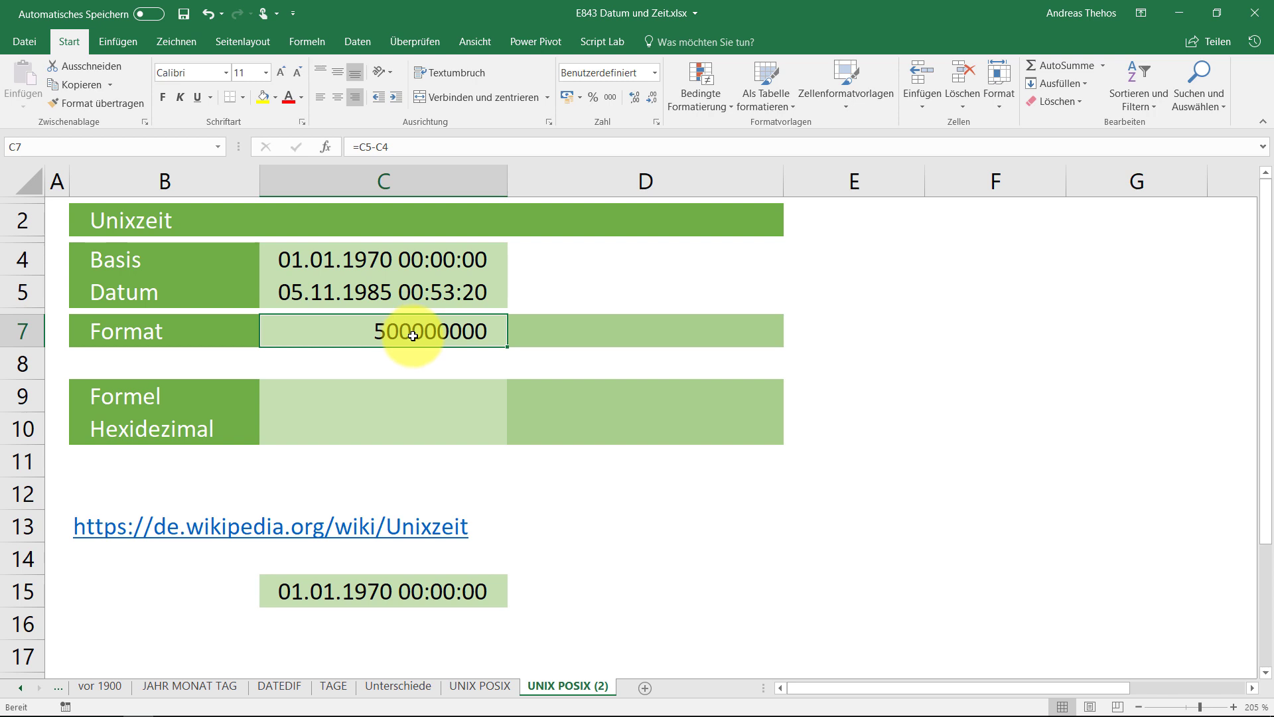
key("ctrl+1")
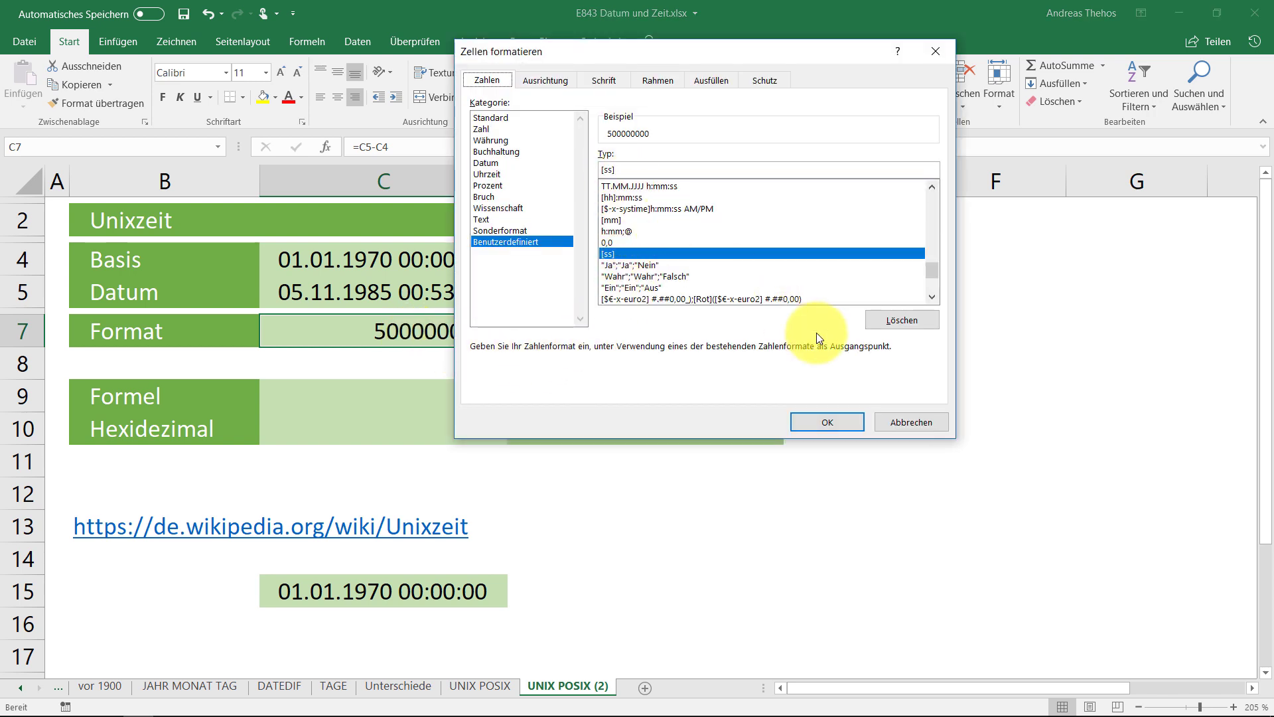
Apply the [ss] seconds format to C7 and note the code [ss] in D8.
left_click(828, 424)
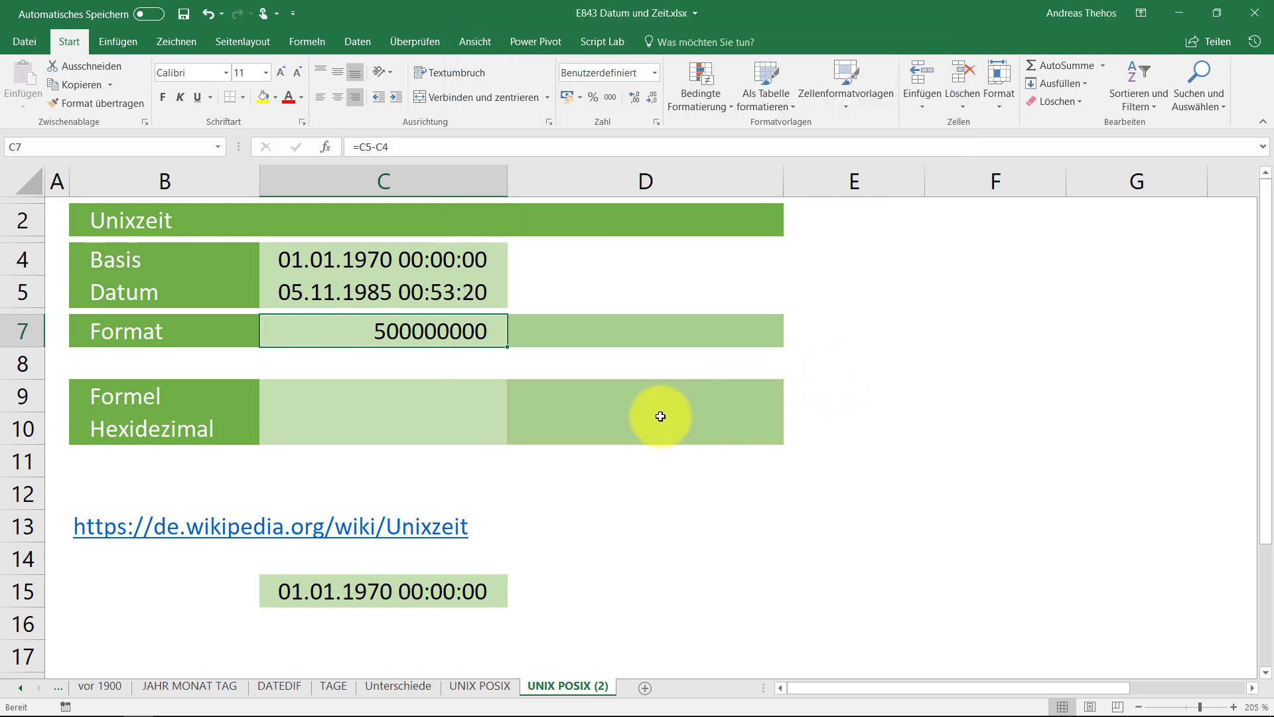
left_click(547, 365)
type("[")
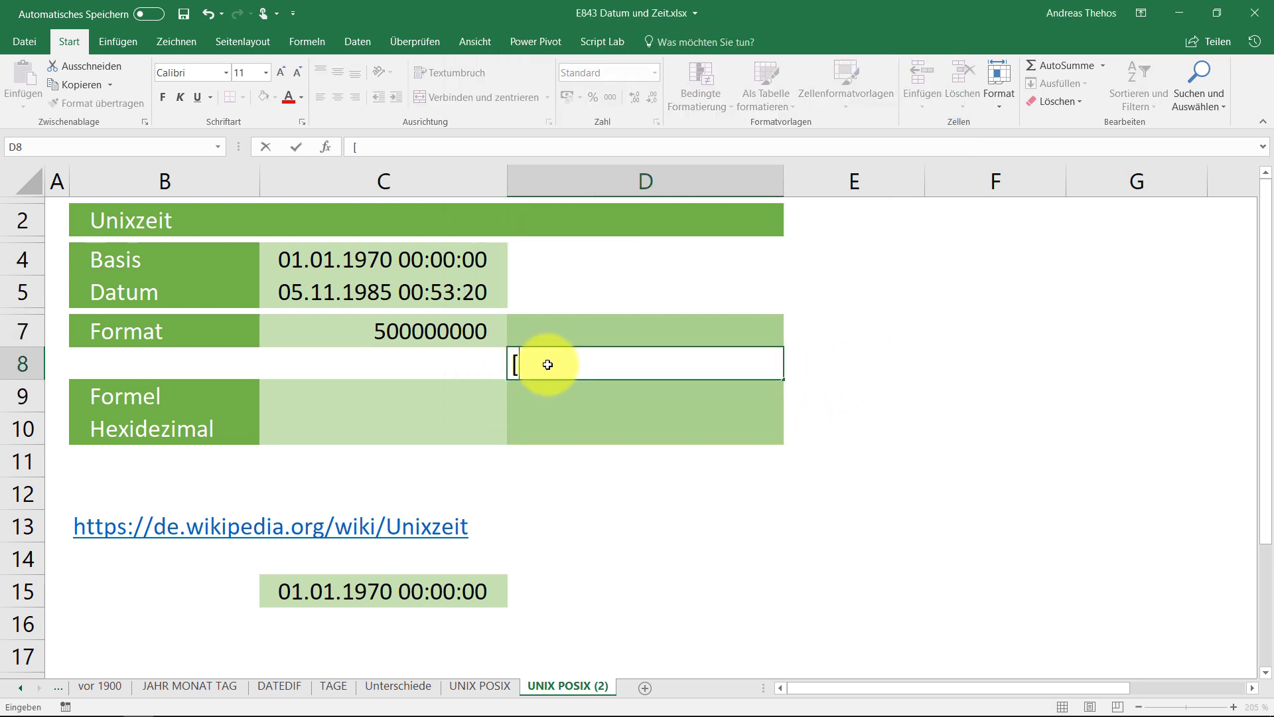
type("ss]")
left_click(558, 331)
Enter =FORMELTEXT(C7) in D7 to display the formula text =C5-C4.
type("=for")
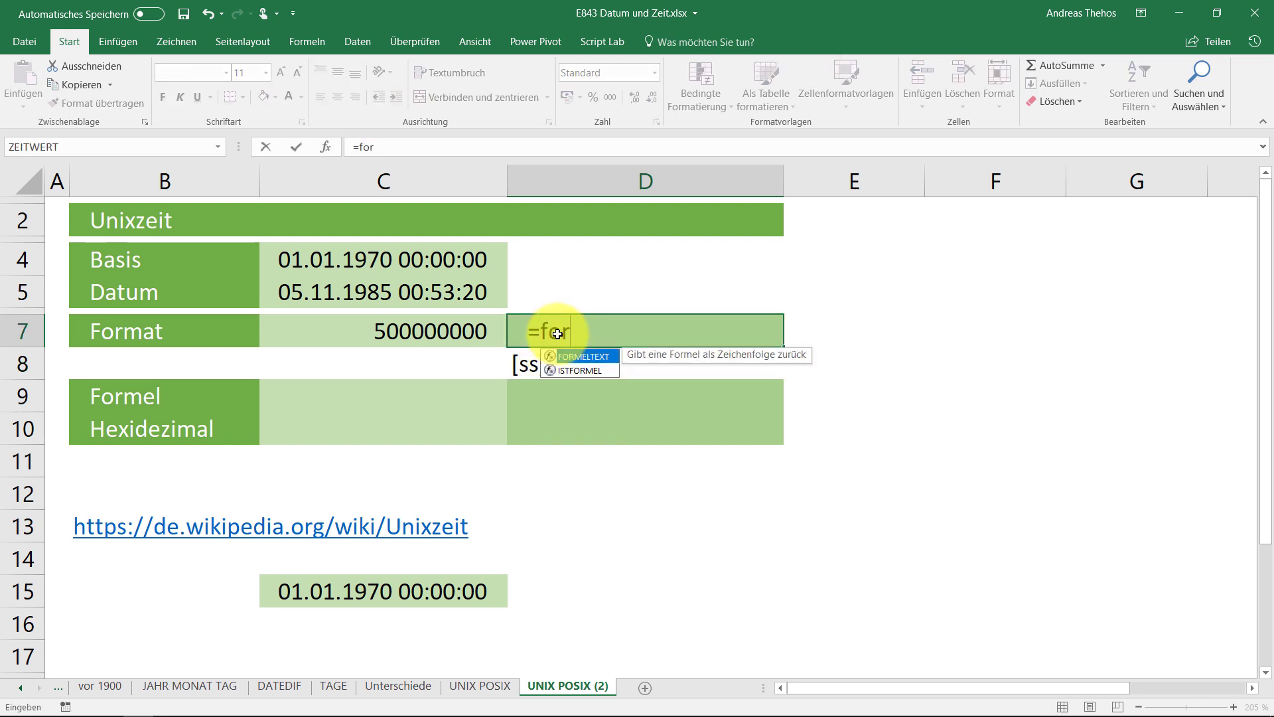
key("Tab")
key("Left")
key("Return")
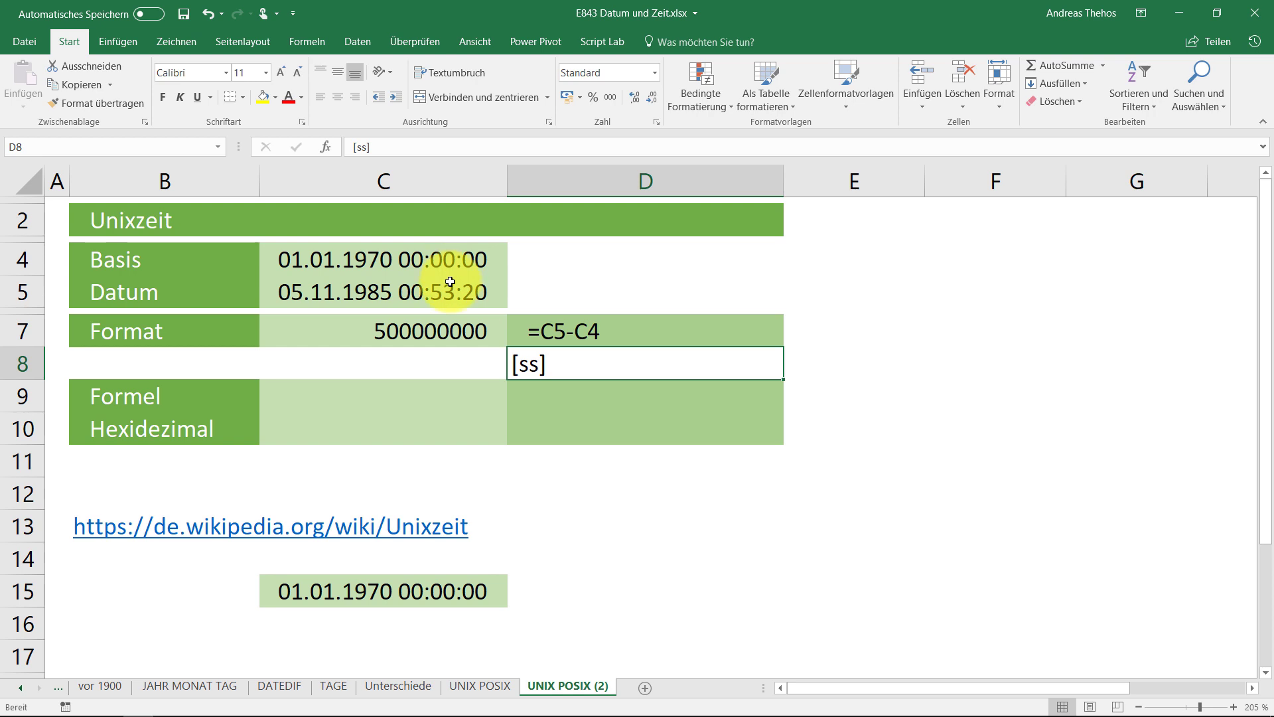
left_click(882, 327)
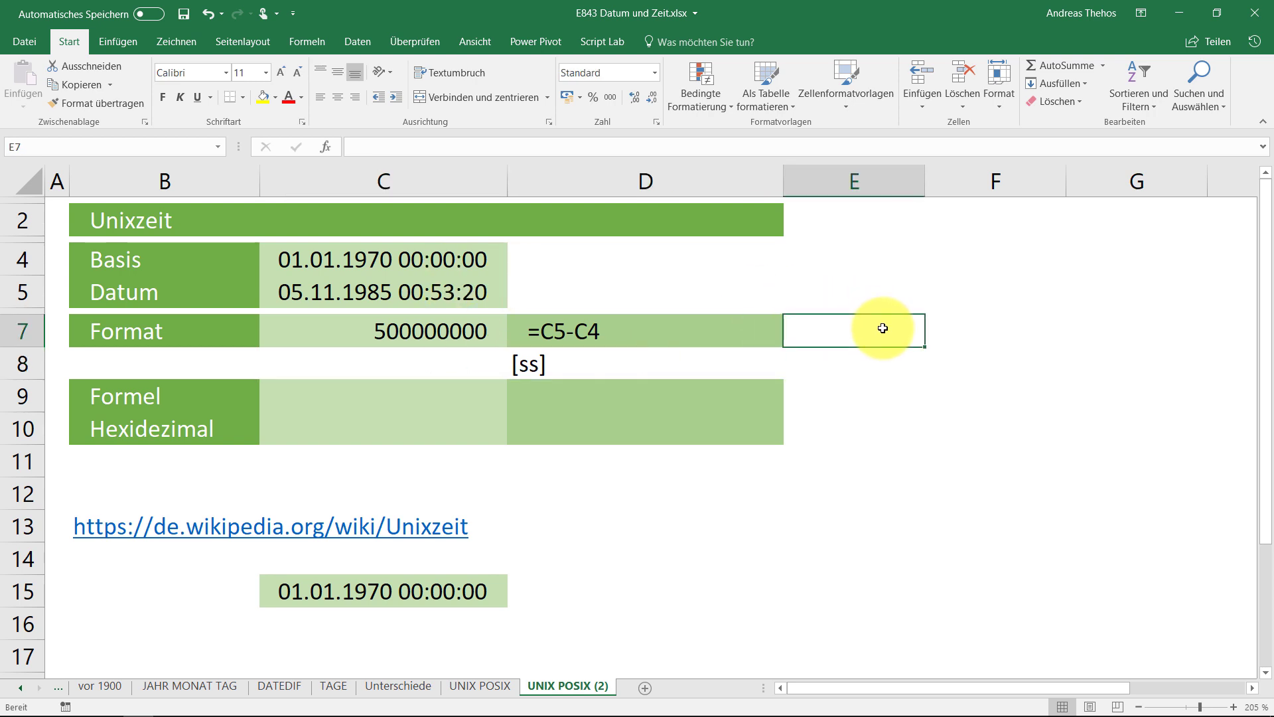
type("=")
left_click(456, 334)
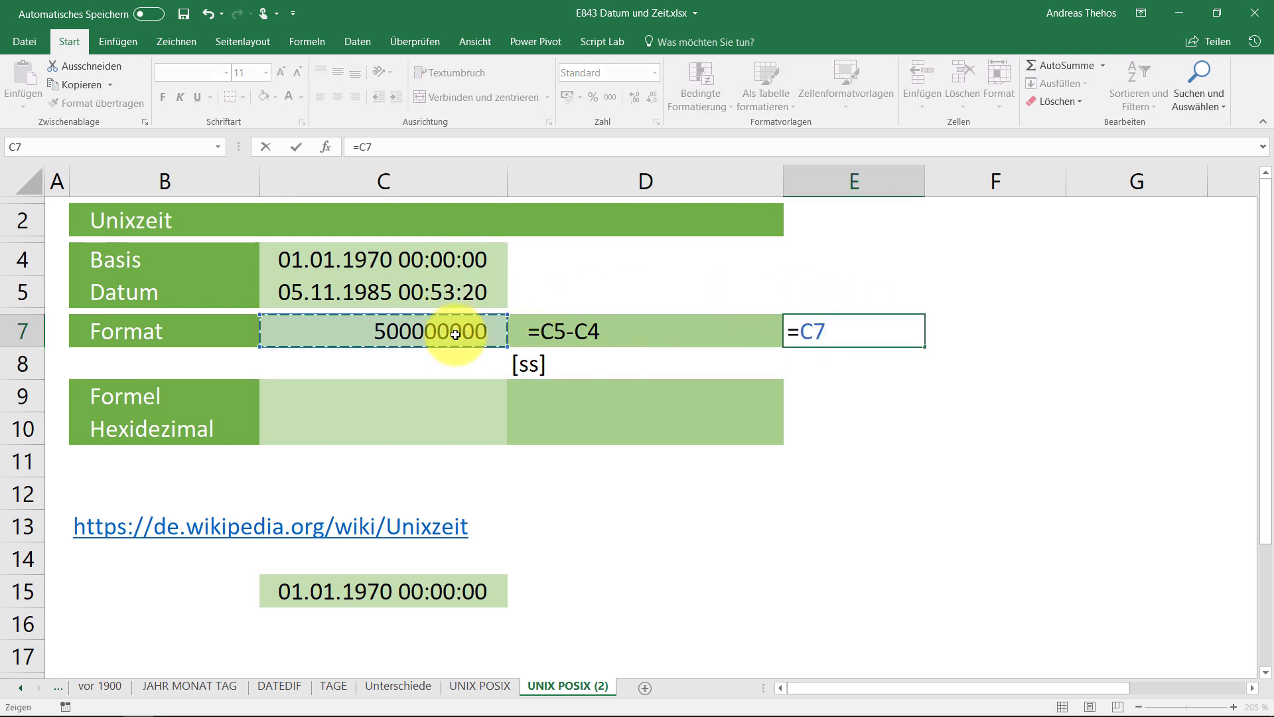
key("Return")
key("Up")
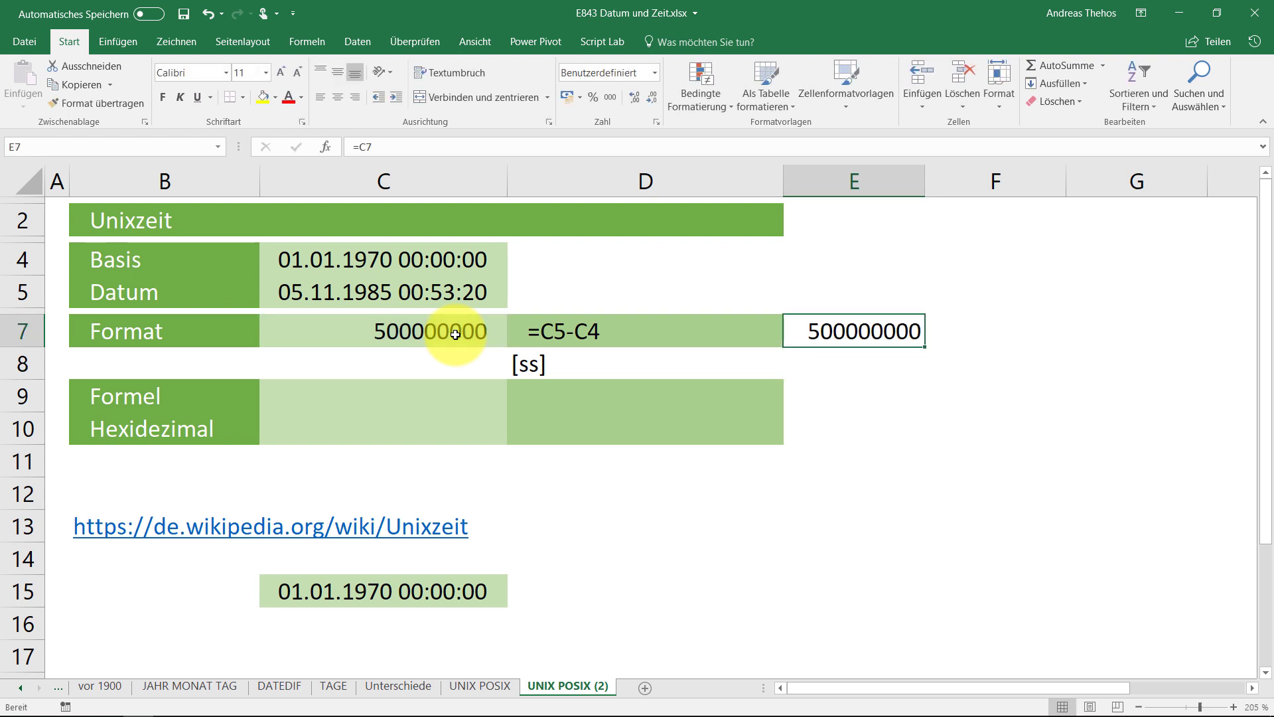
key("ctrl+shift+asciitilde")
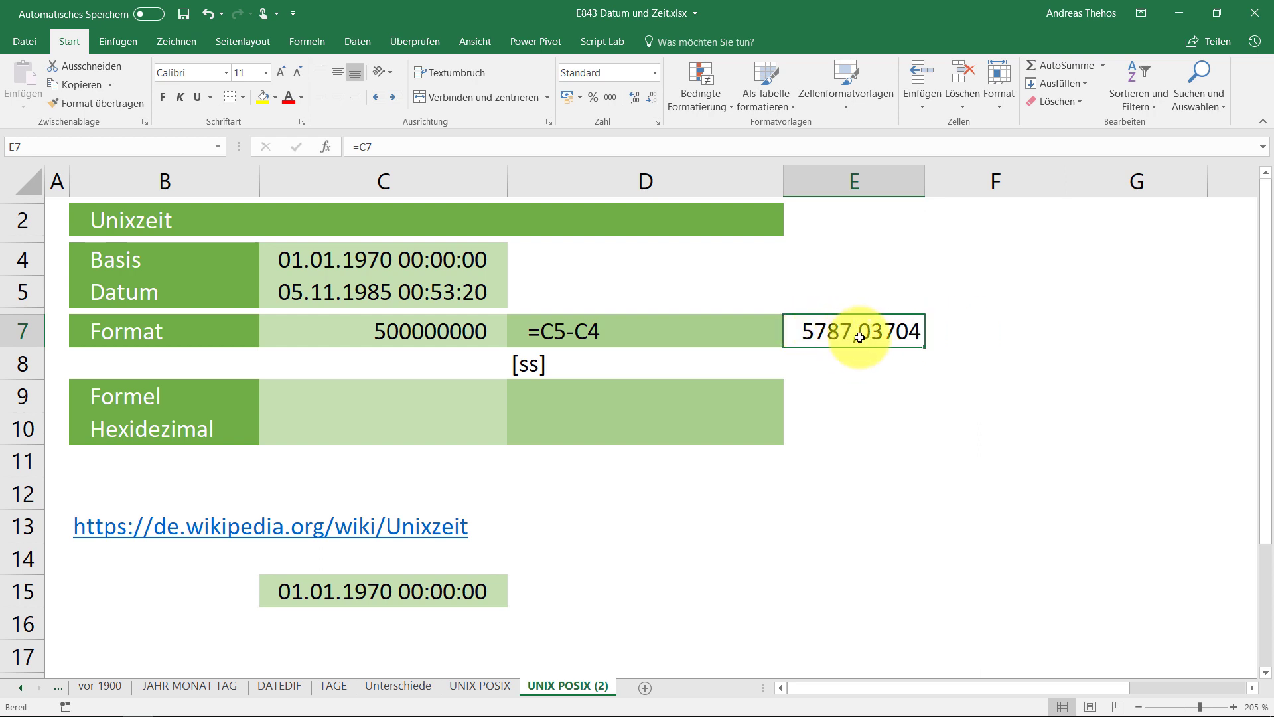
key("Delete")
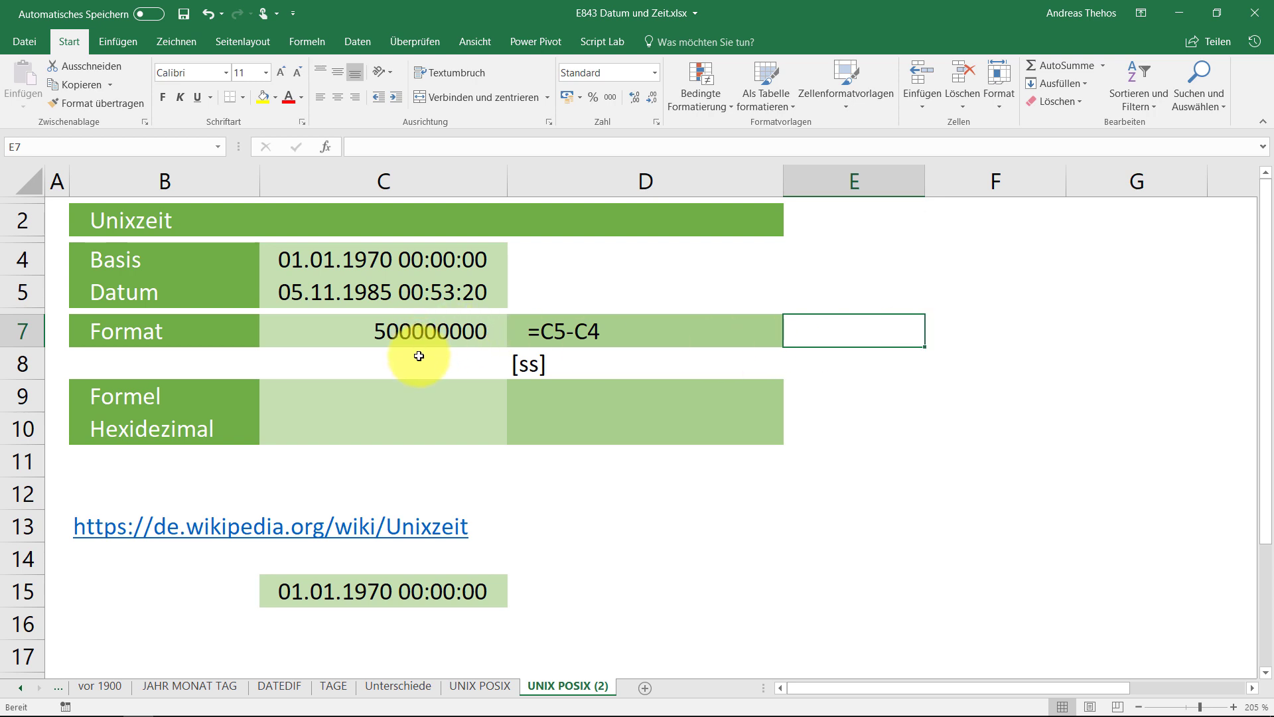
Enter =(C5-C4)*24*60*60 in C9 to get 500.000.000 seconds.
left_click(398, 393)
type("=")
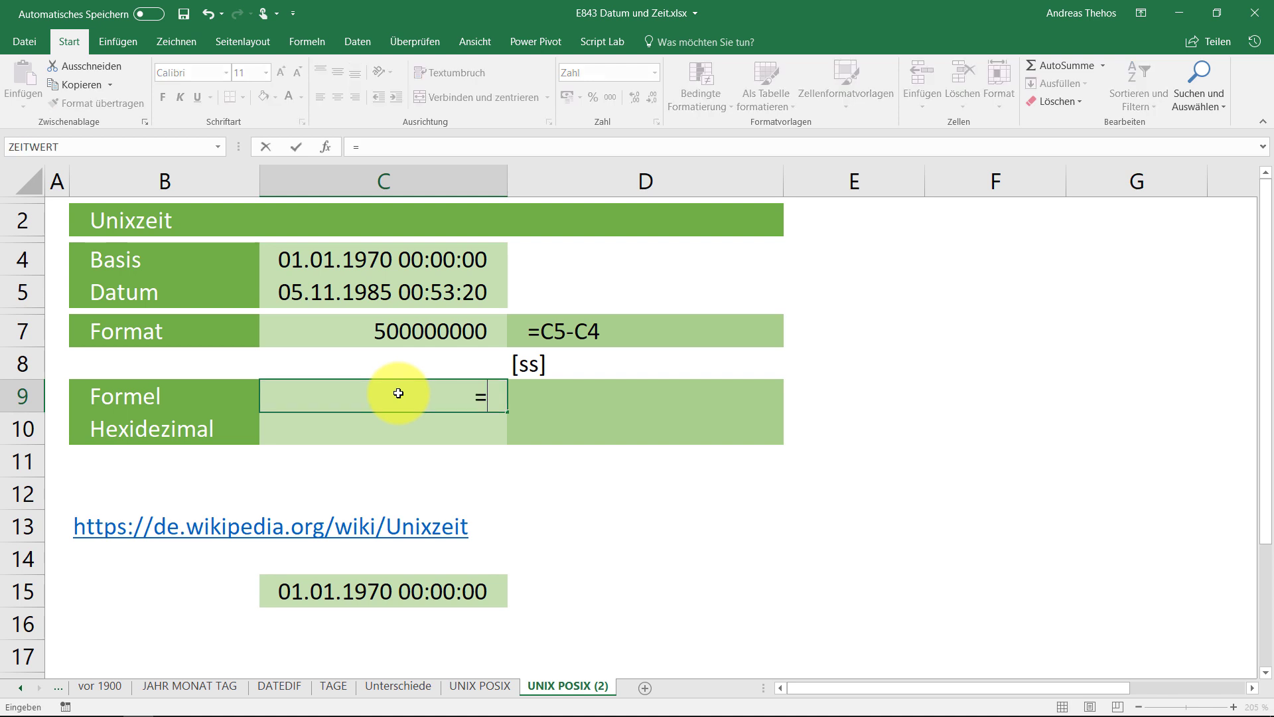
type("(")
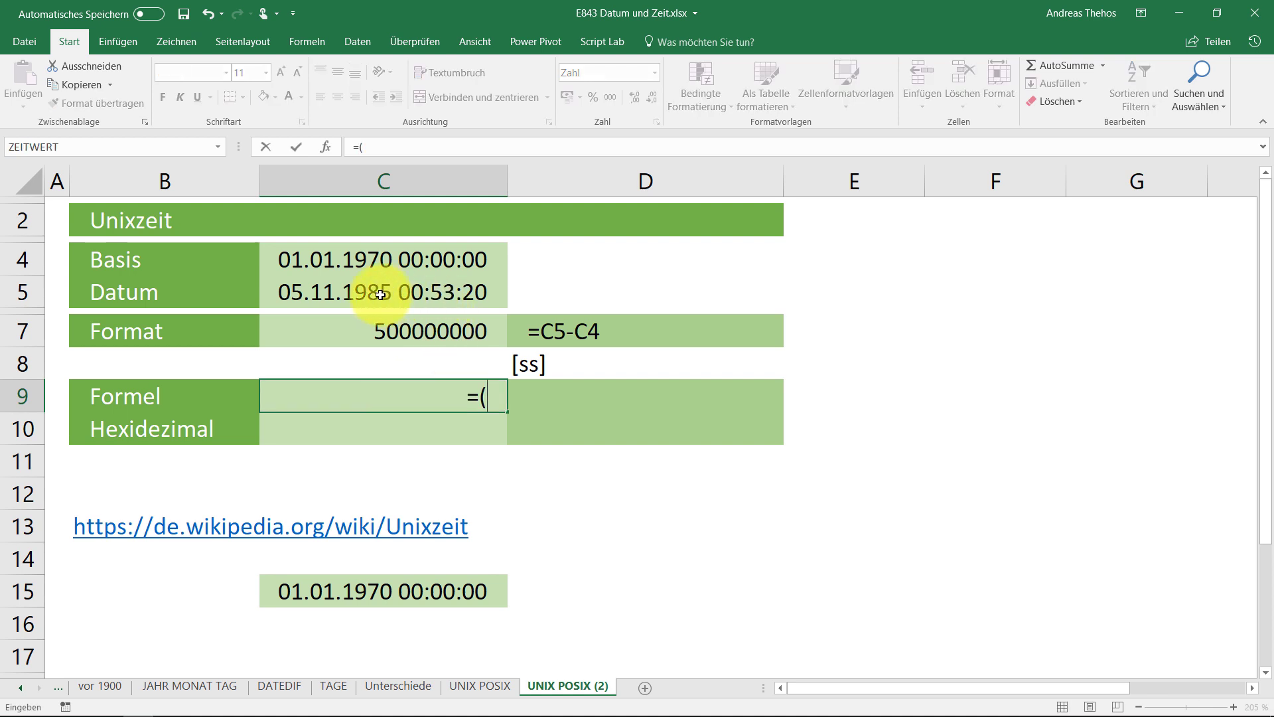
left_click(380, 294)
type("-")
left_click(383, 264)
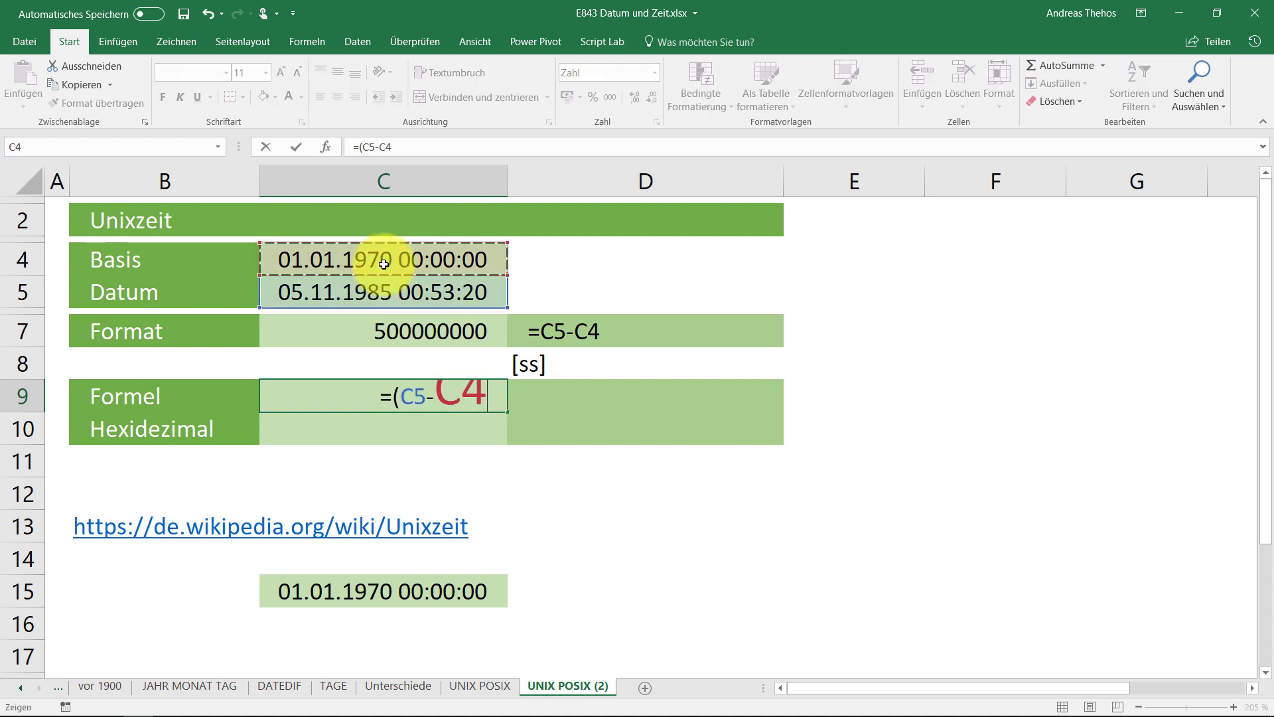
type(")*")
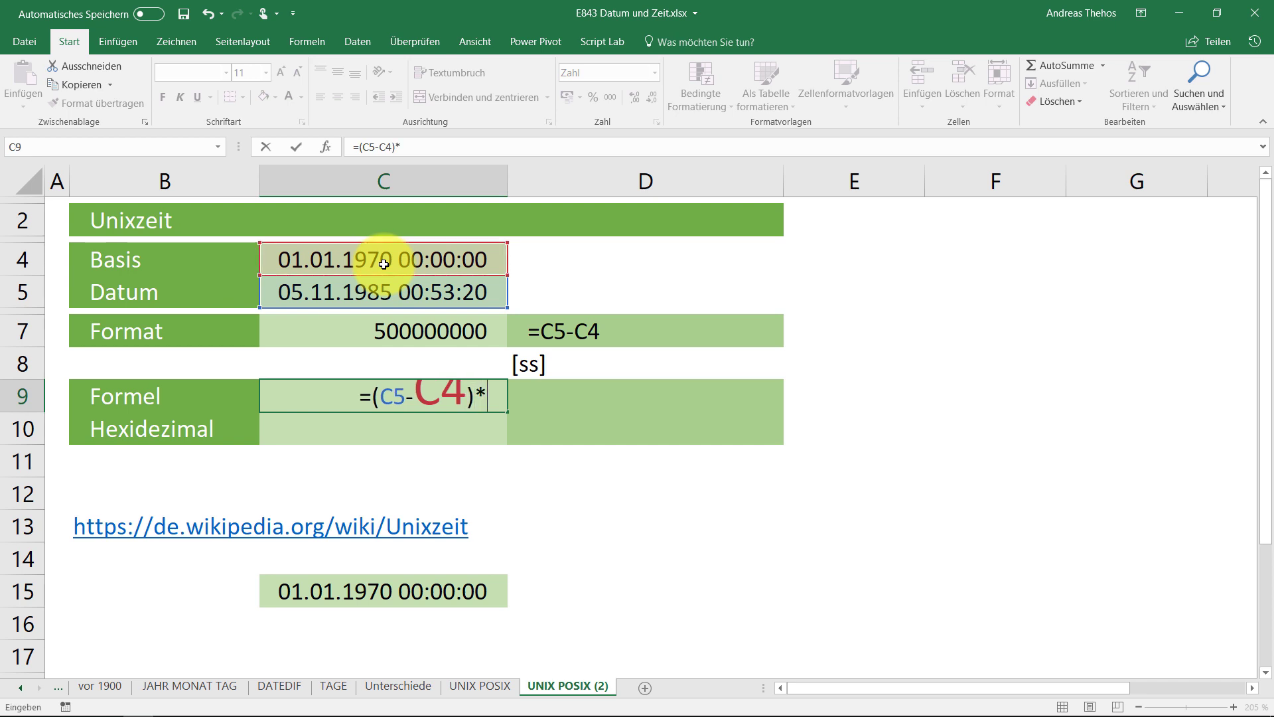
type("24*")
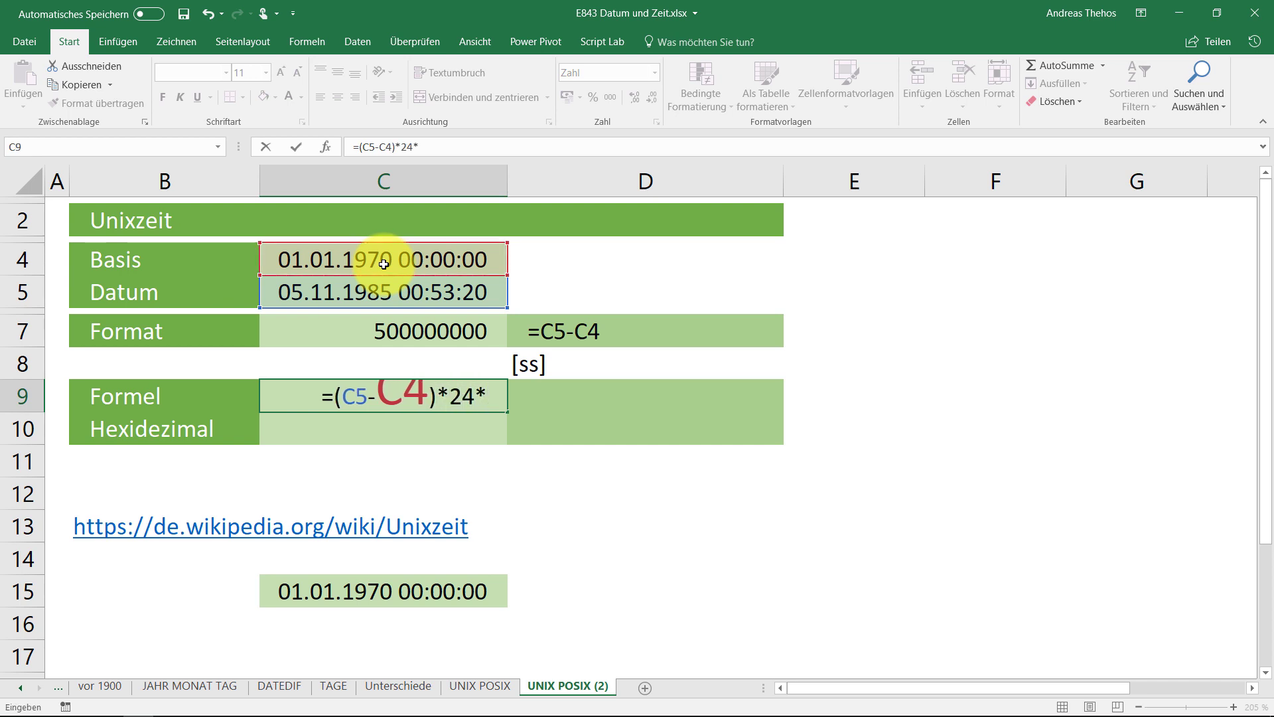
type("60*")
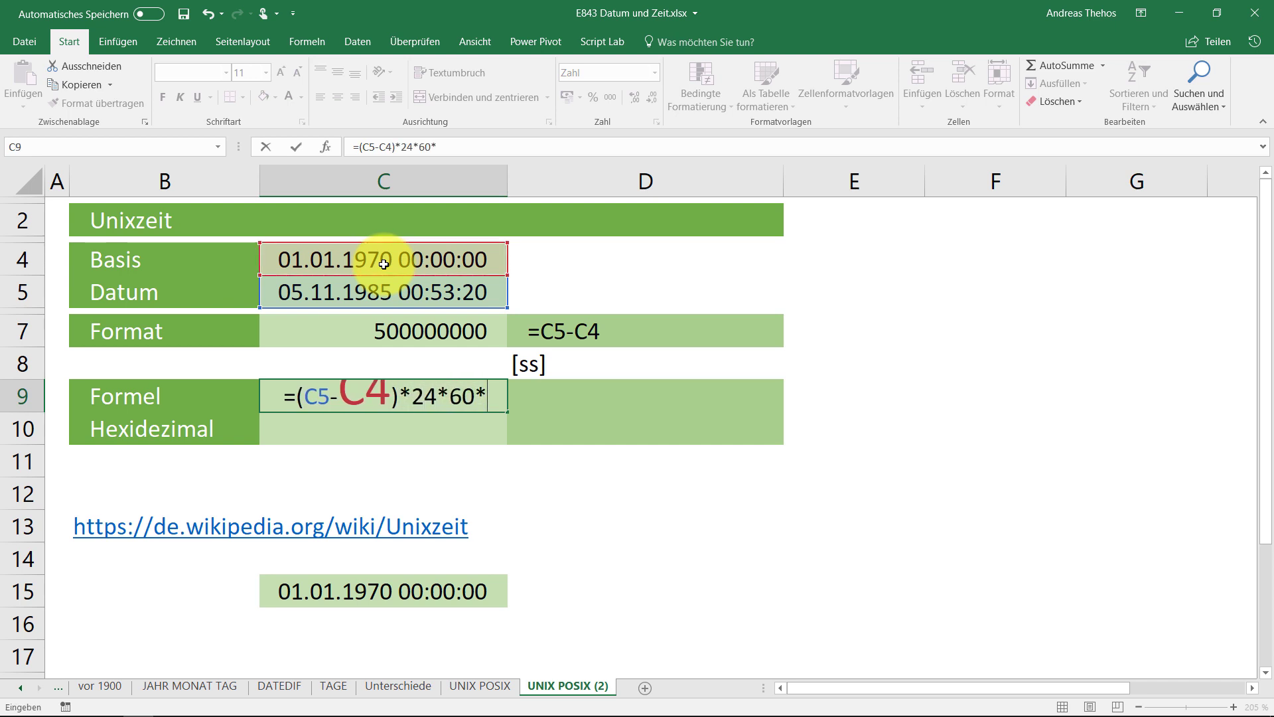
type("60")
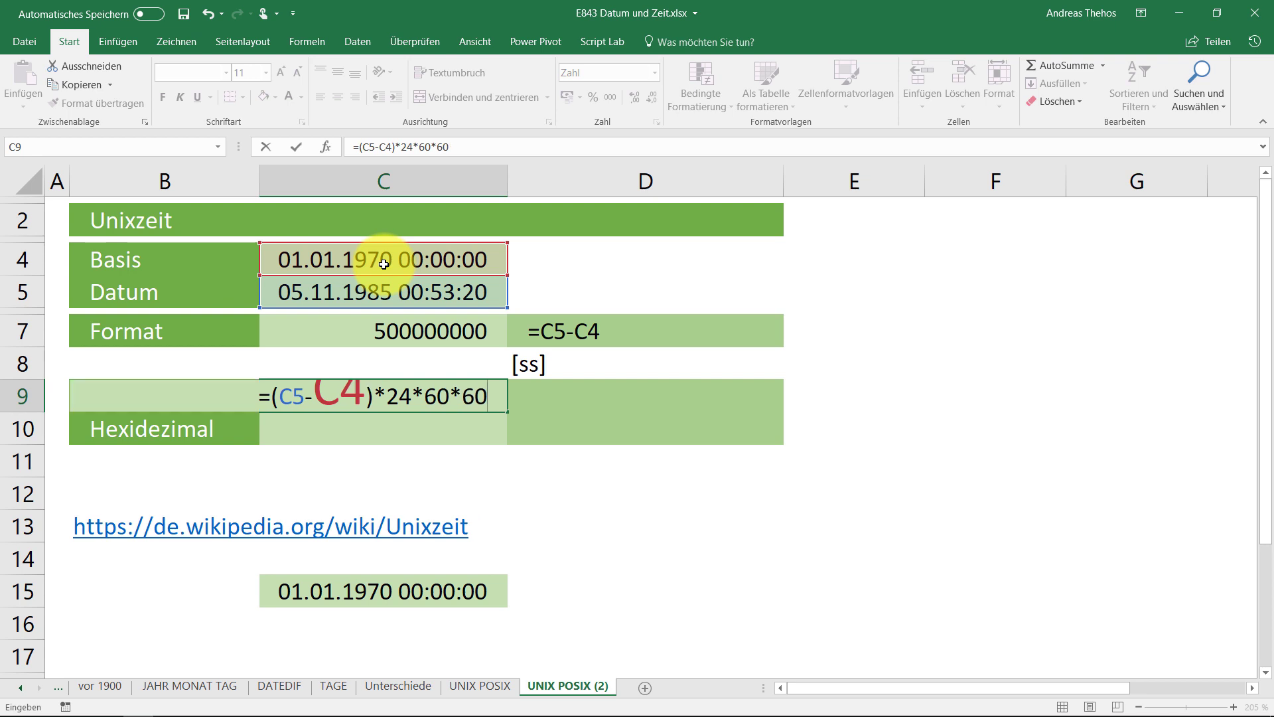
key("Return")
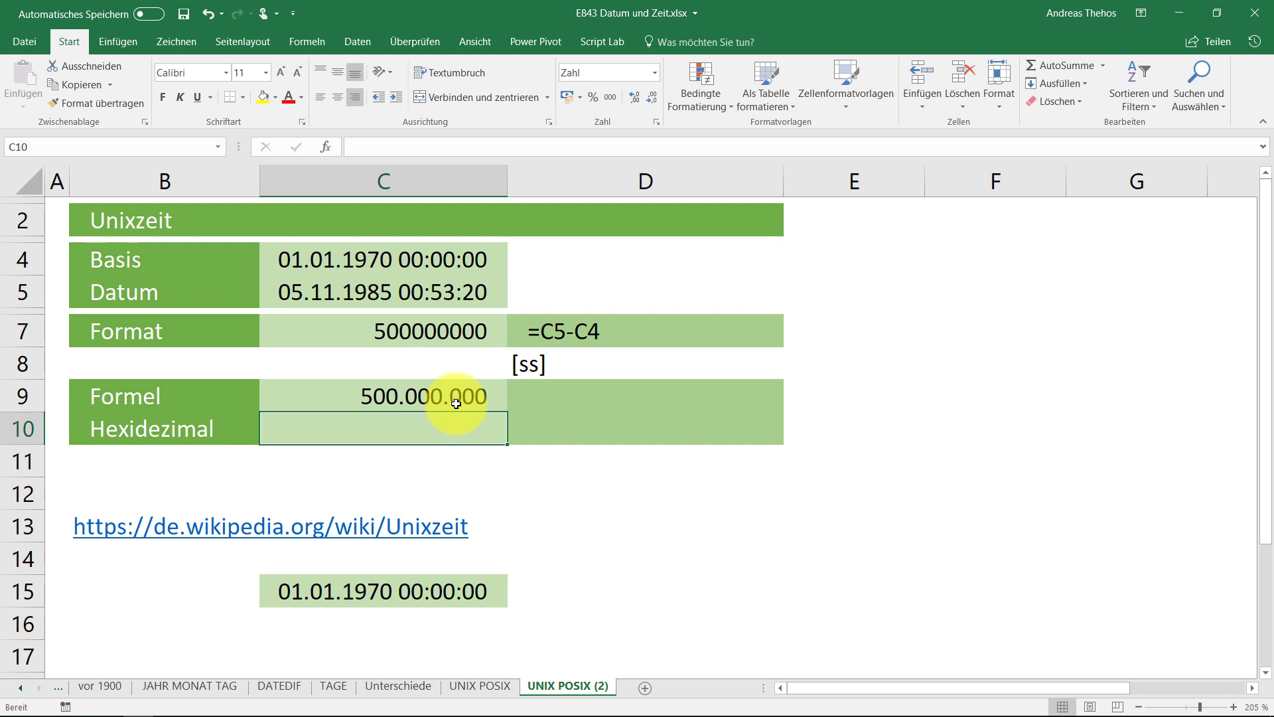
Show C9's formula as text in D9 with =FORMELTEXT(C9).
left_click(573, 404)
type("=")
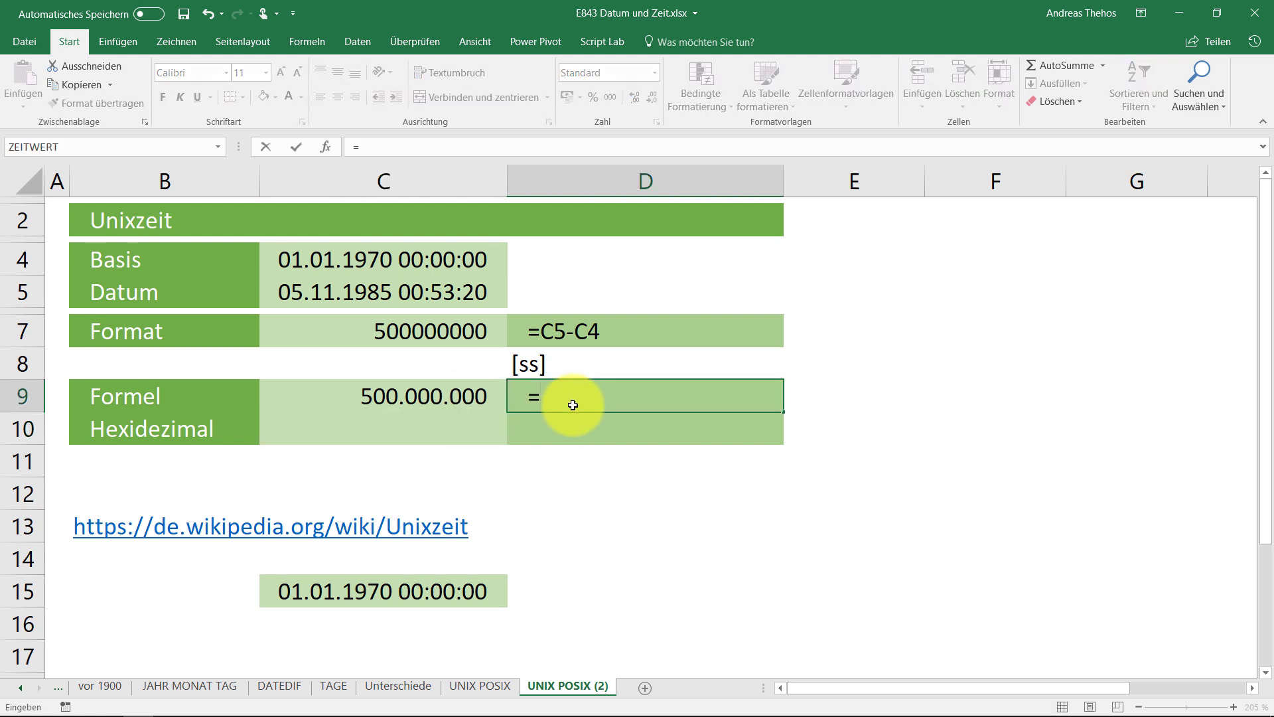
type("for")
key("Tab")
type("C9")
key("Return")
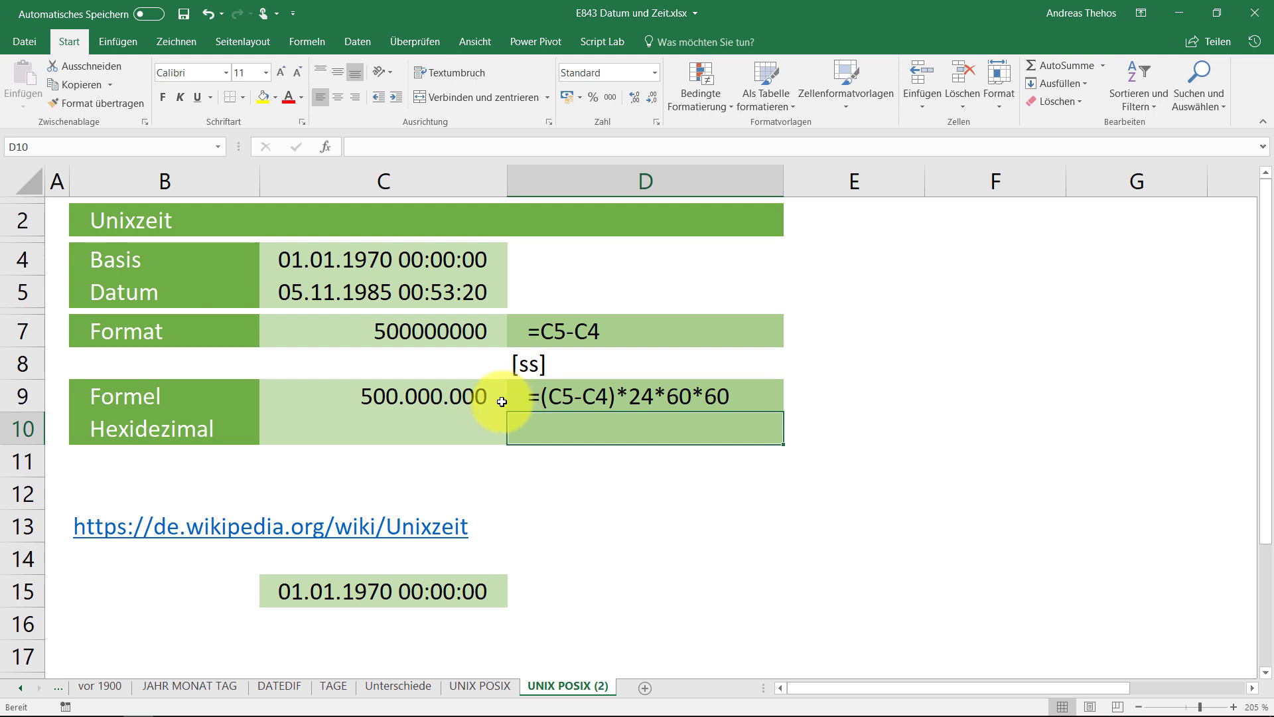
left_click(453, 423)
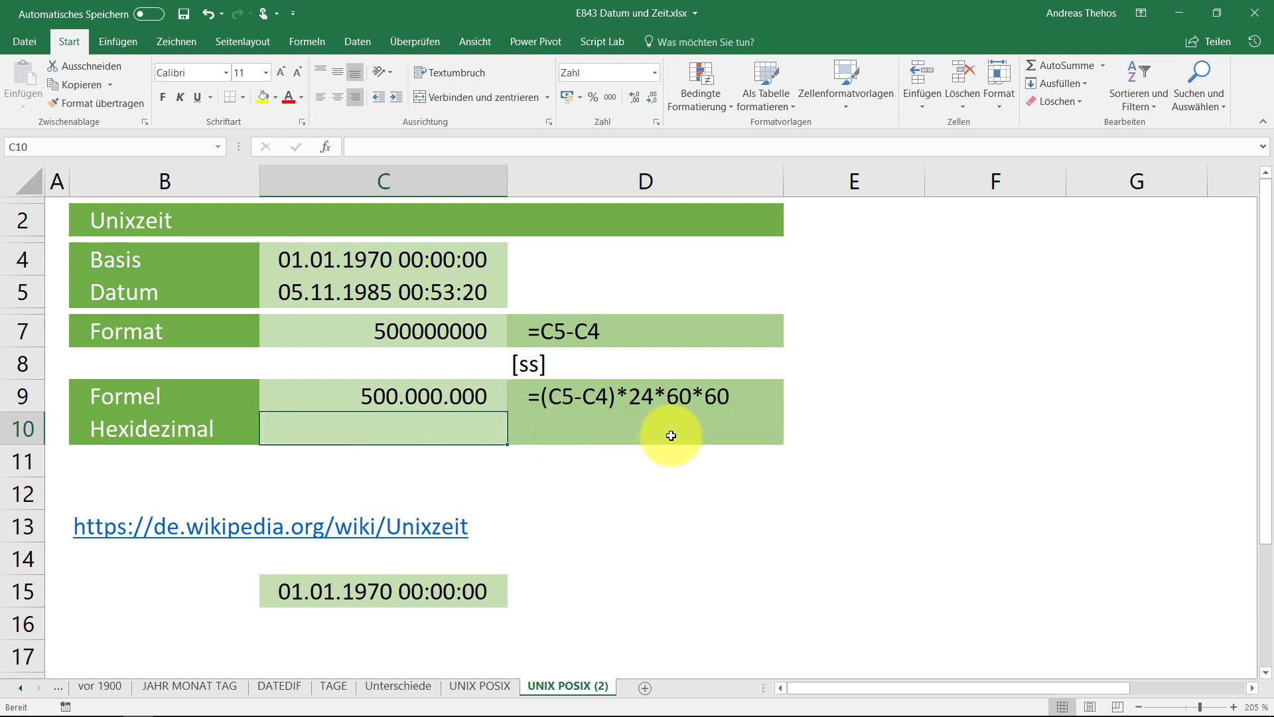
Enter =DEZINHEX(C9;8) in C10, giving the 8-digit hex value 1DCD64FF.
type("=he")
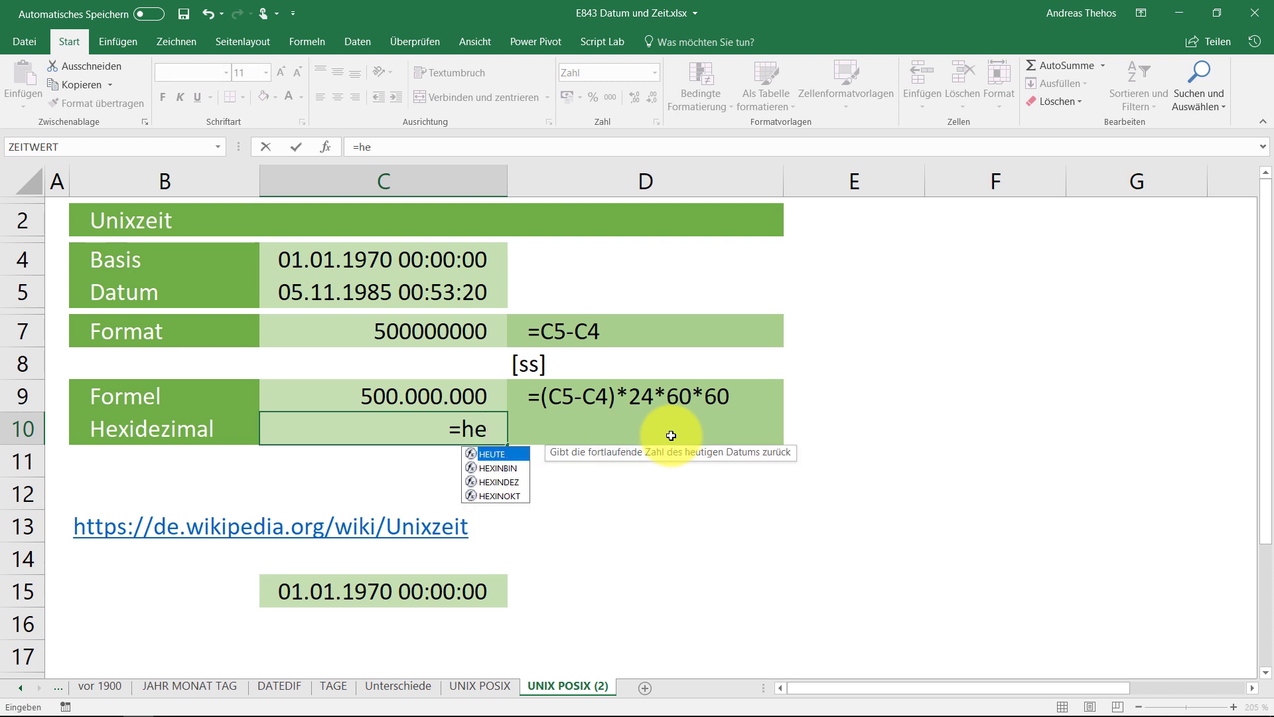
key("BackSpace")
key("BackSpace")
type("dezi")
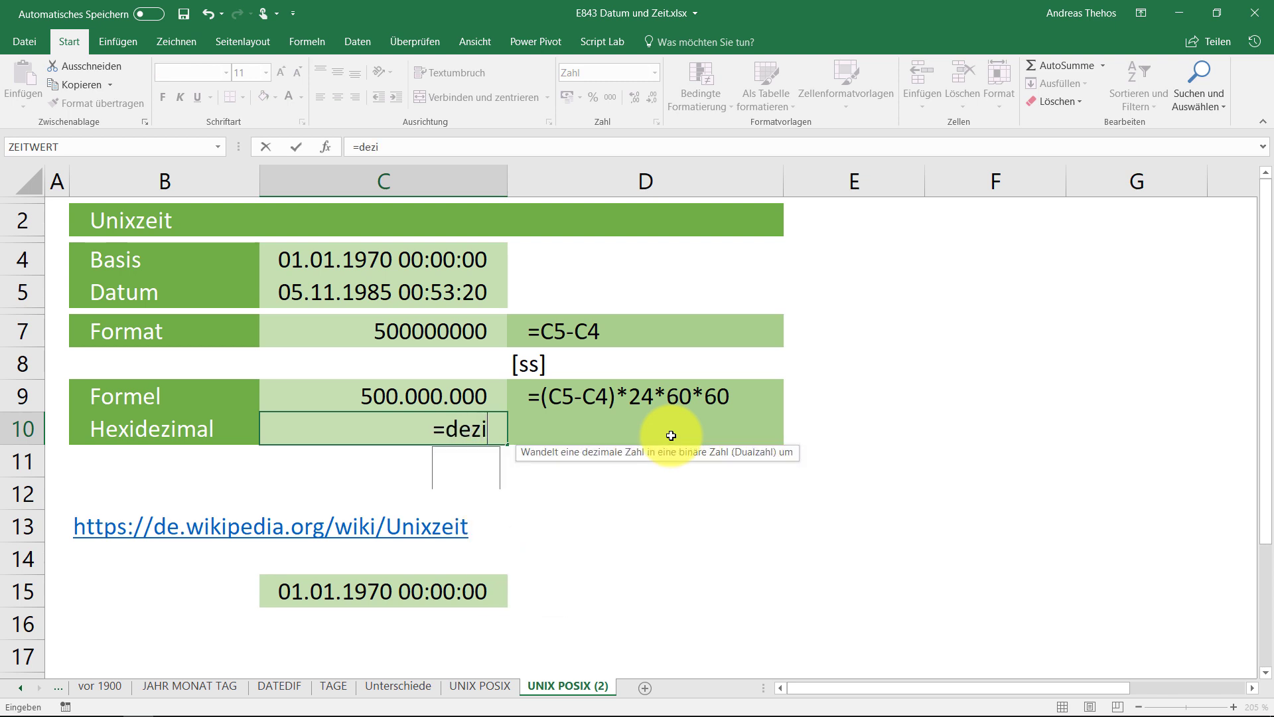
type("nh")
key("Tab")
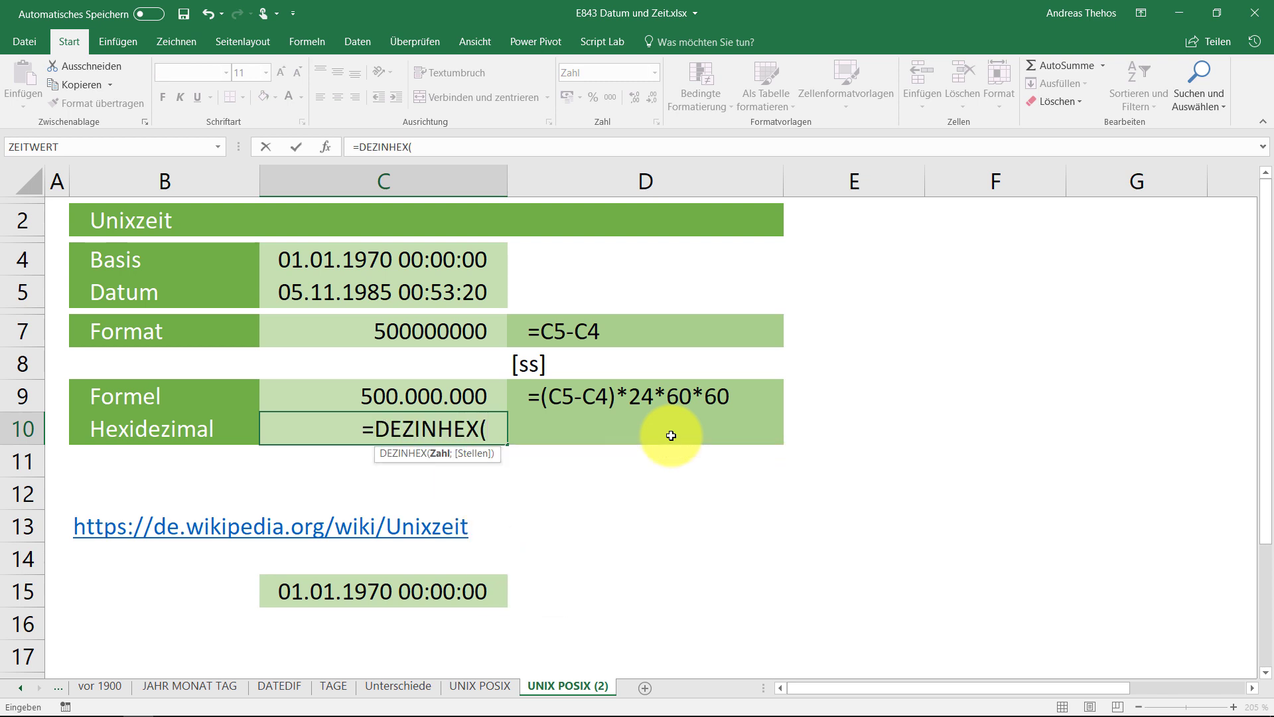
left_click(434, 396)
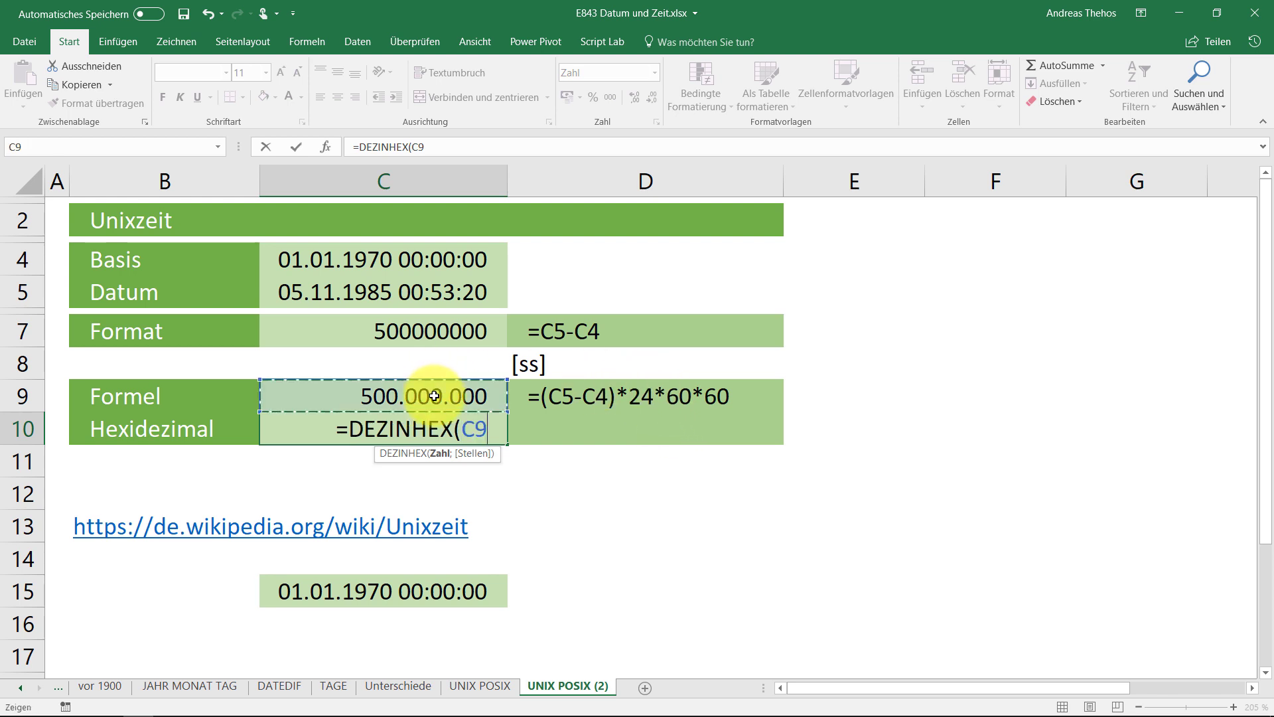
type(";")
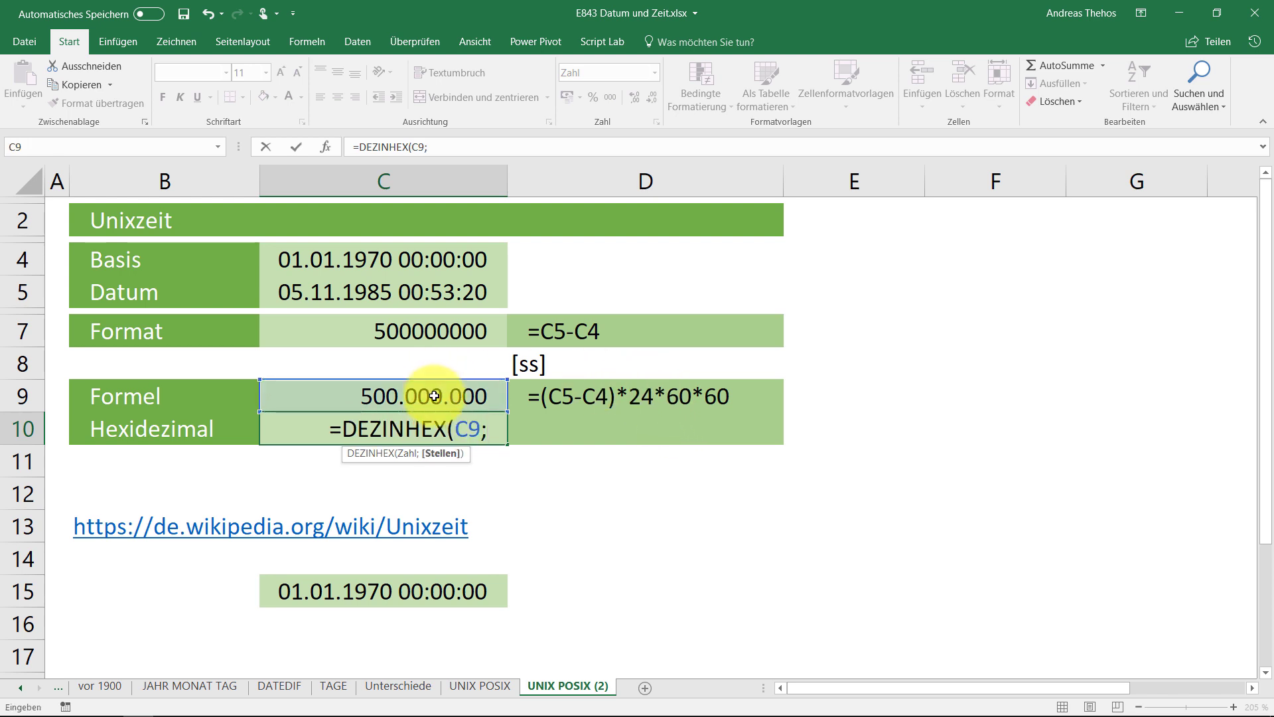
type("8)")
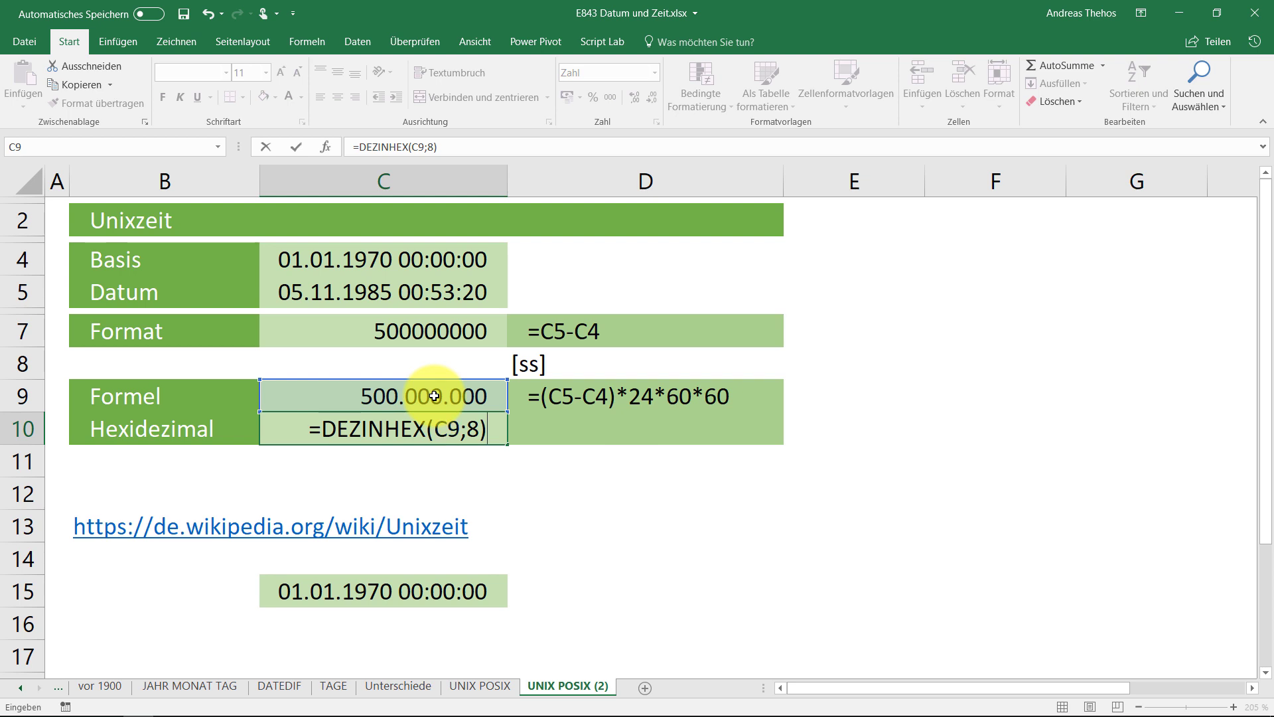
key("Return")
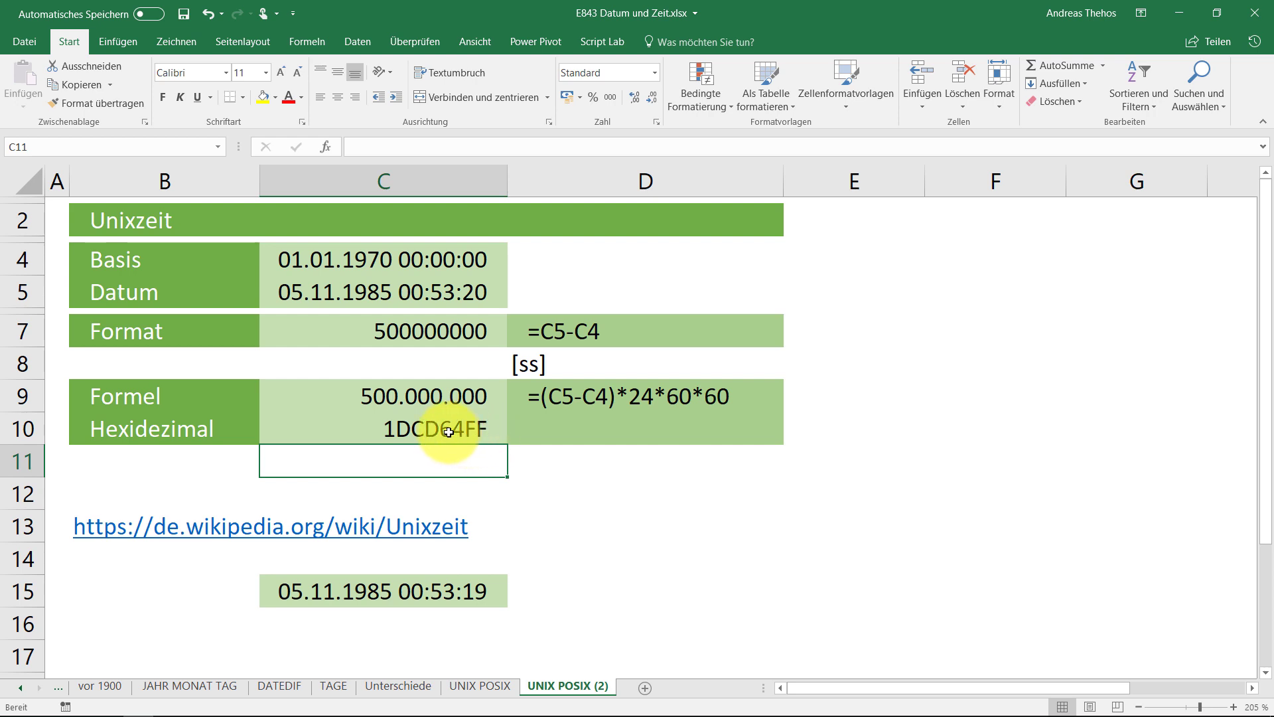
Change C10 to =DEZINHEX(C9+1;8) so it reads 1DCD6500, then inspect C15's formula.
left_click(474, 431)
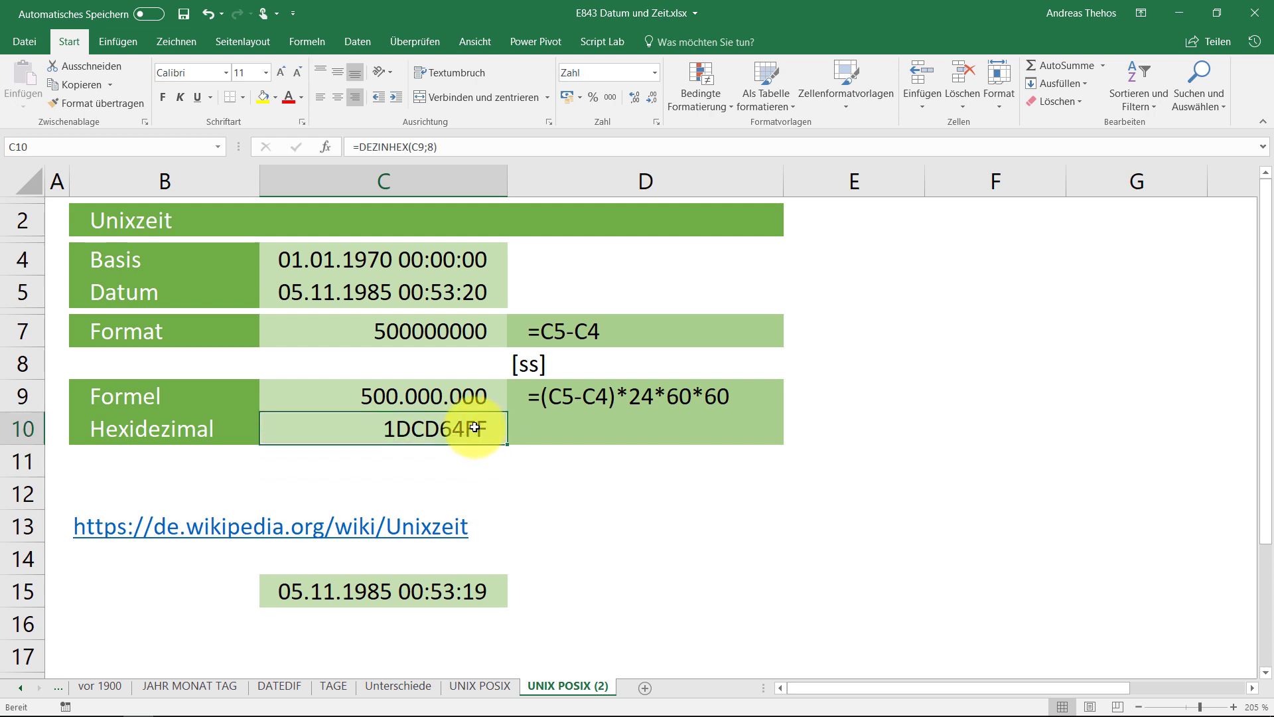
double_click(474, 431)
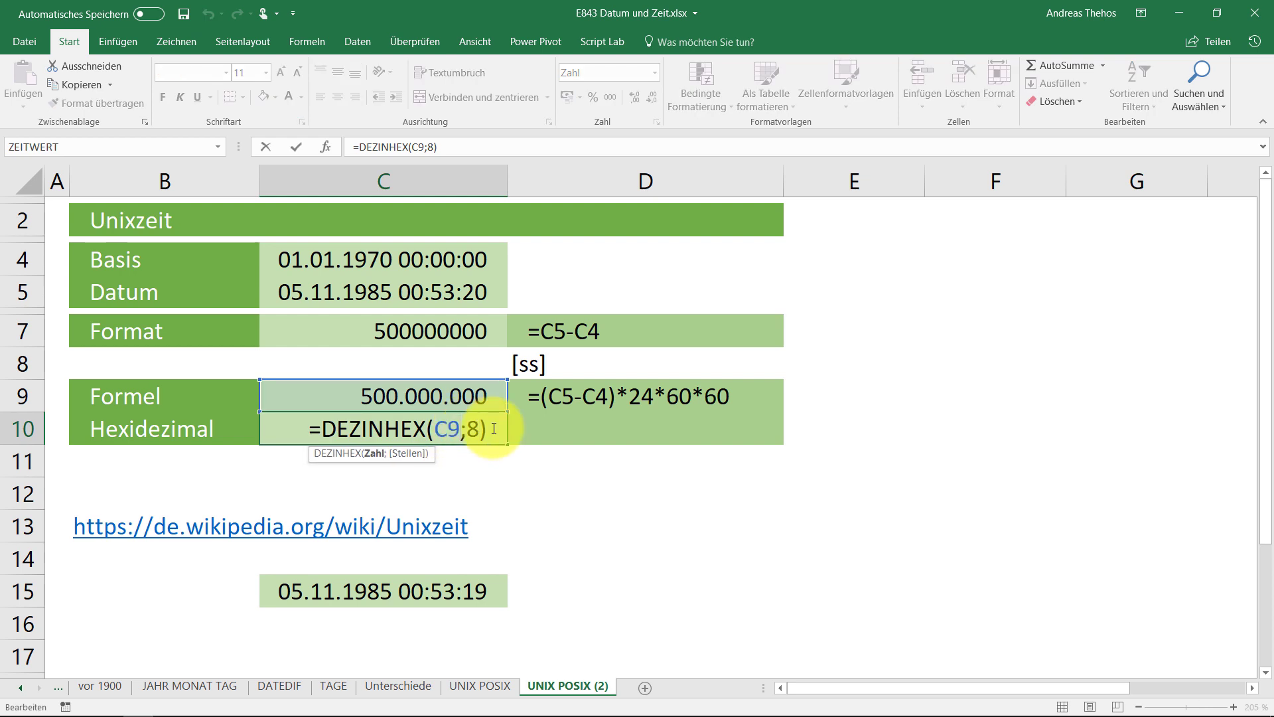
key("Return")
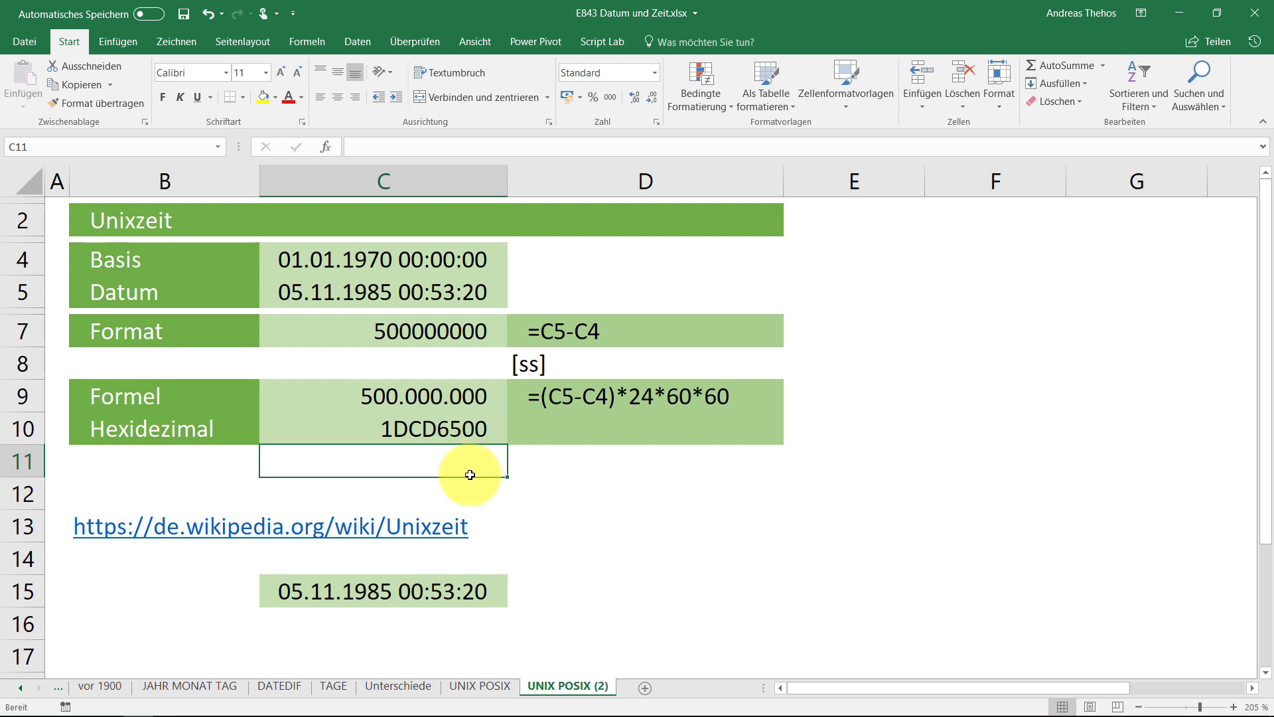
double_click(508, 594)
Enter =FORMELTEXT(C15) in D15 to display the back-conversion formula beside the date.
key("Return")
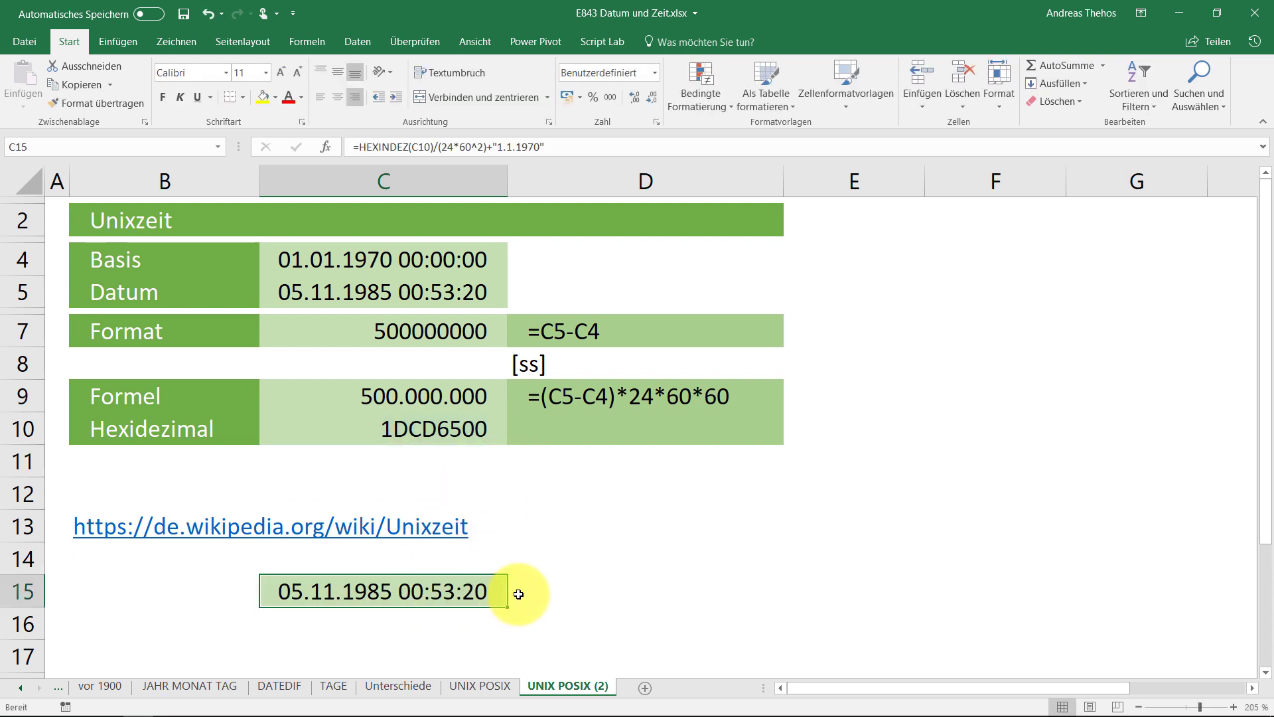
left_click(515, 595)
type("=for")
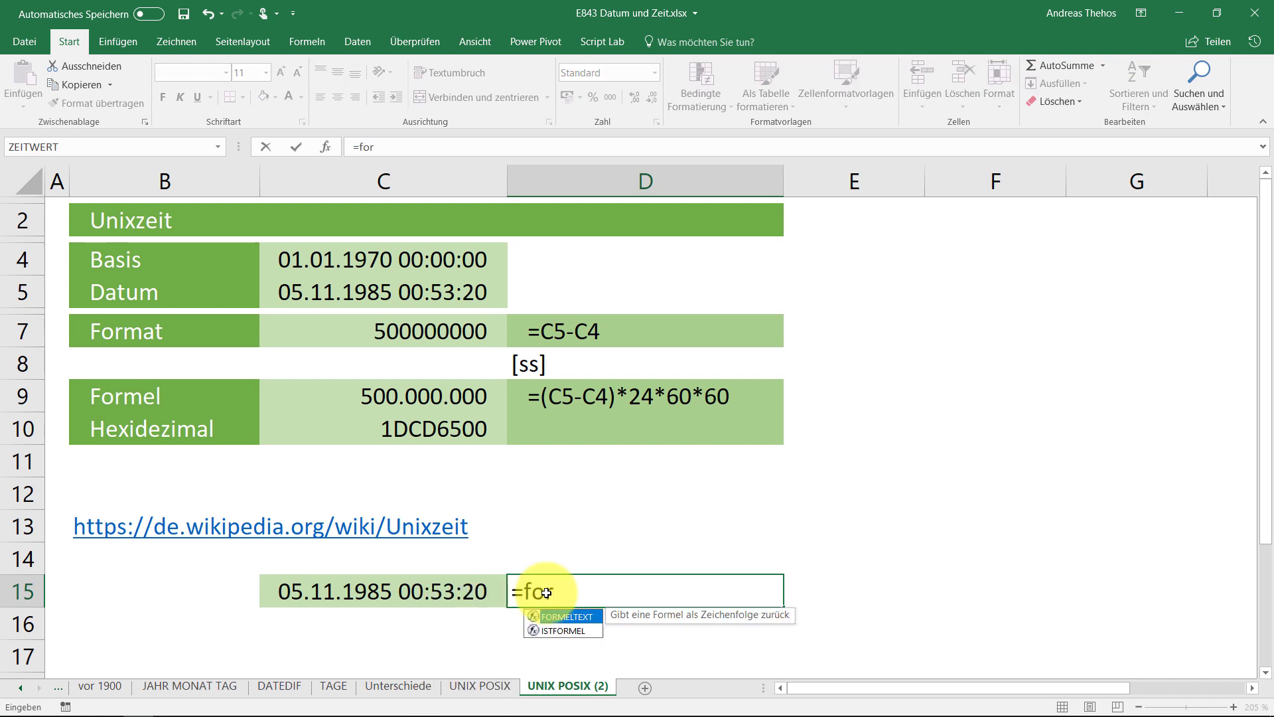
key("Tab")
type("C15")
key("Return")
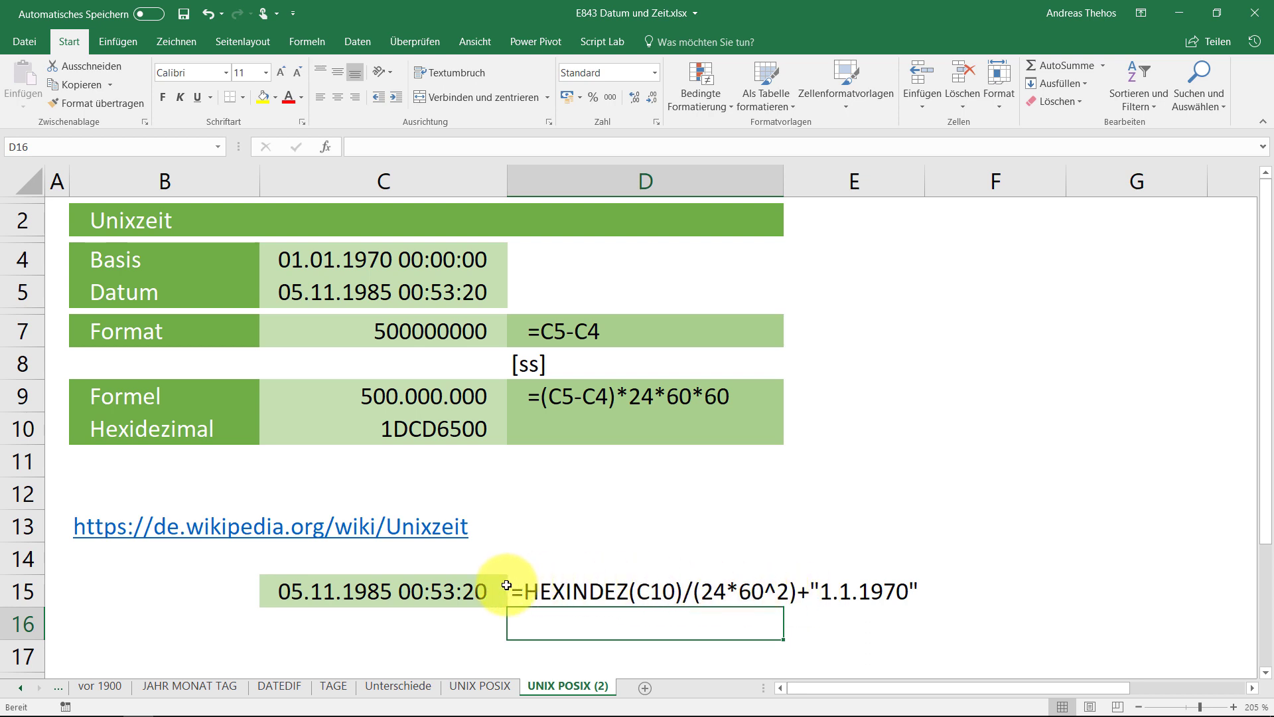
left_click(446, 432)
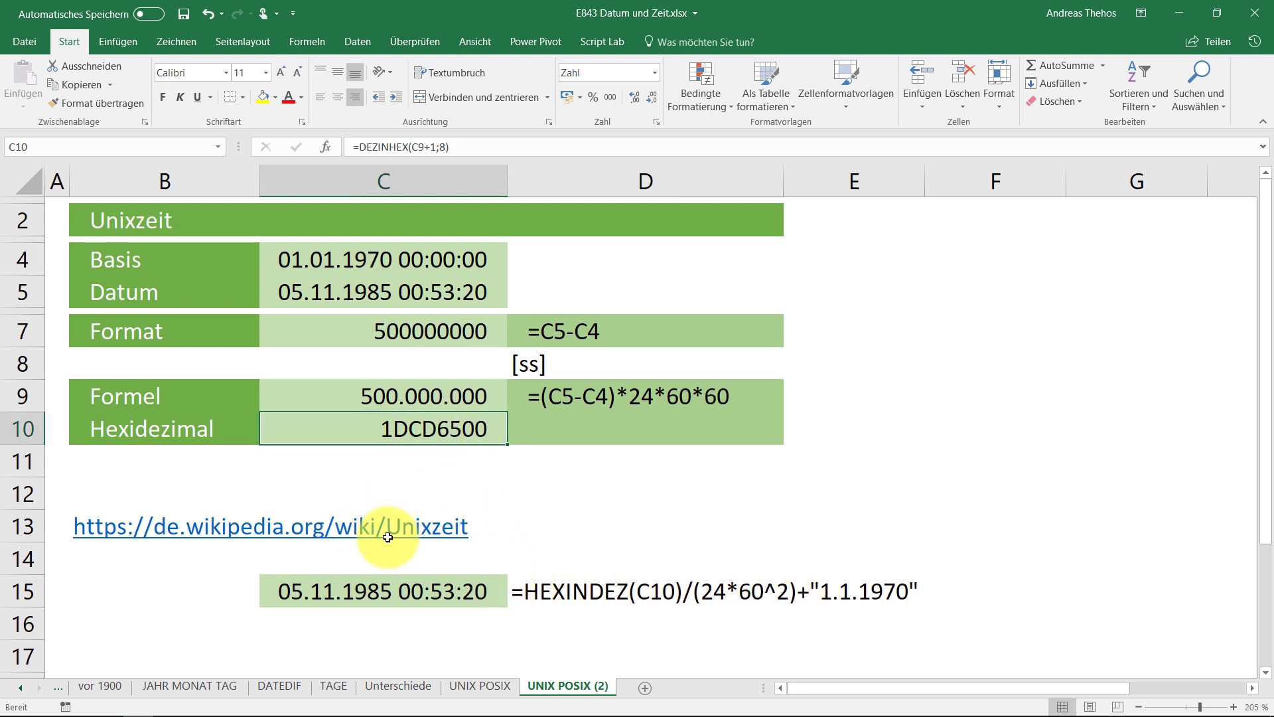
Open the Unixzeit article from B13's link in Tor Browser and tile it beside Excel.
left_click(102, 499)
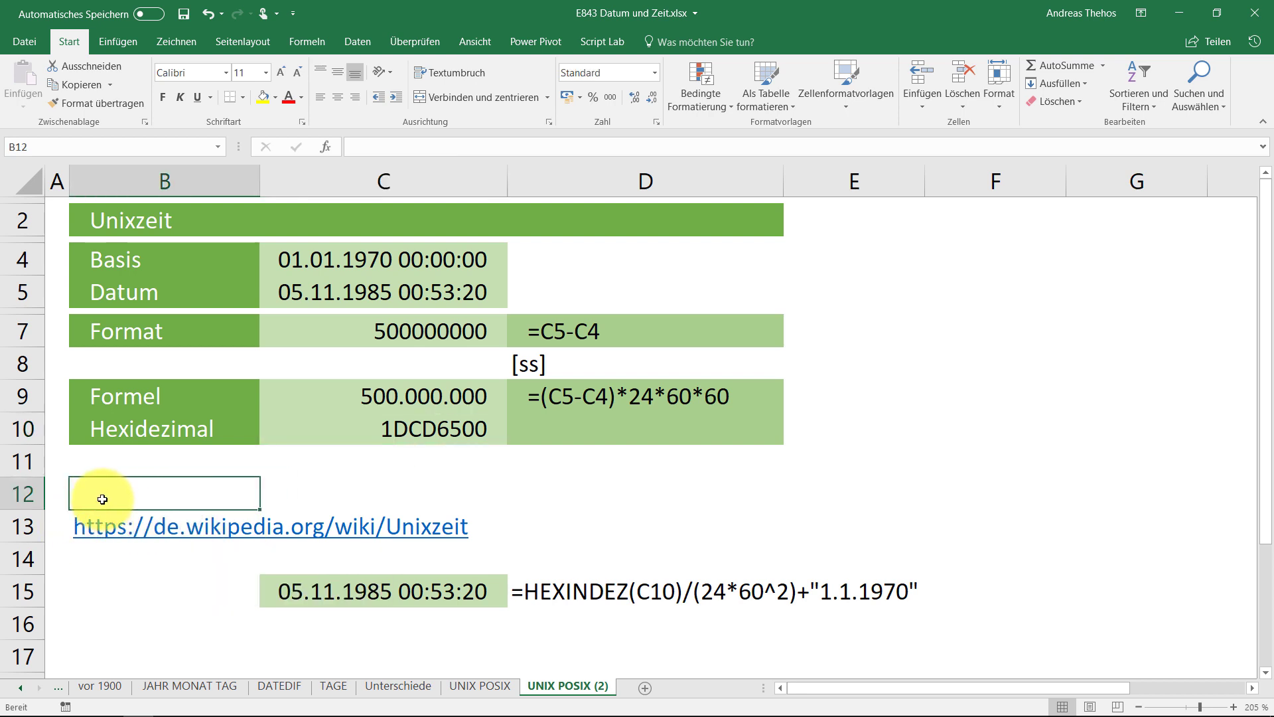
key("Down")
key("ctrl+c")
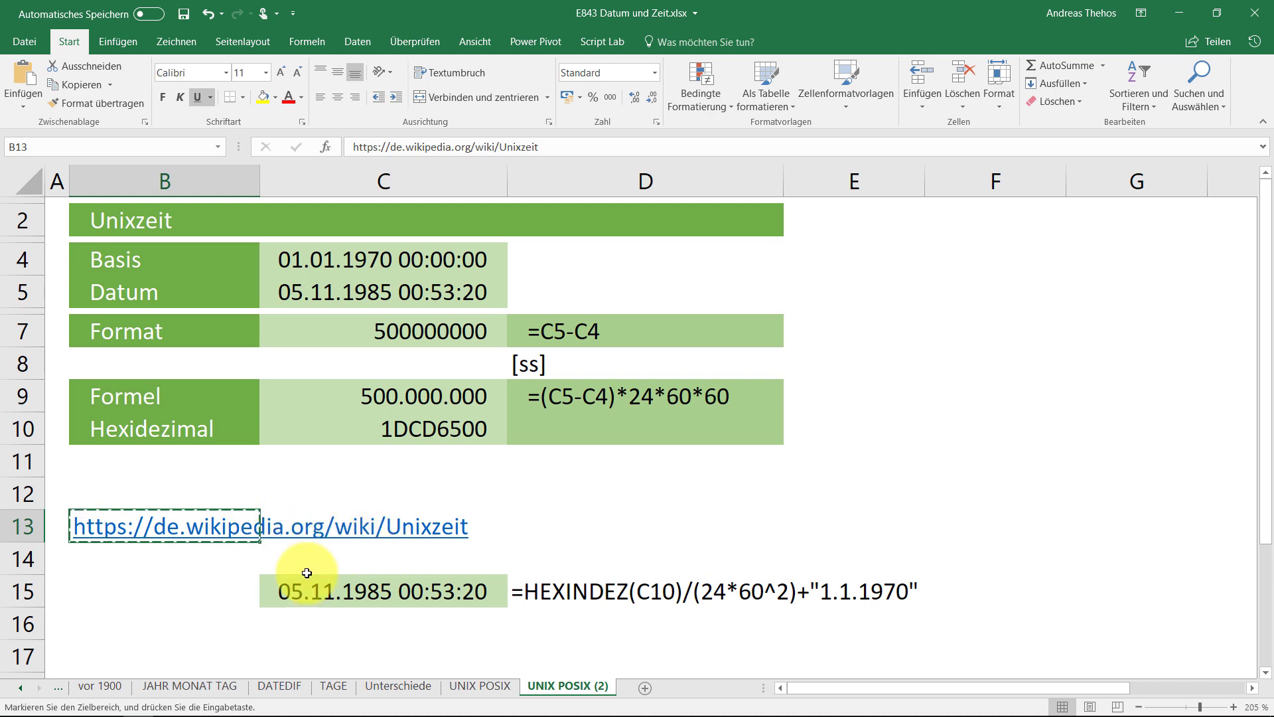
left_click(809, 703)
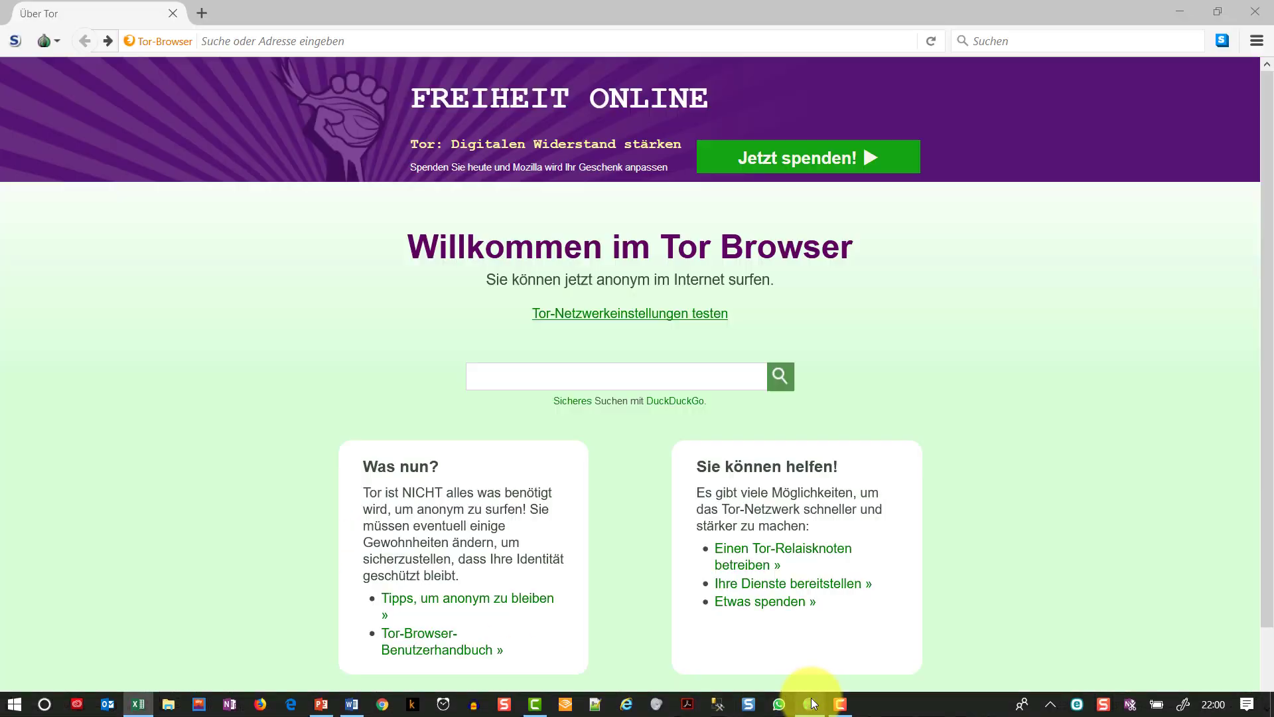
left_click(381, 43)
key("ctrl+v")
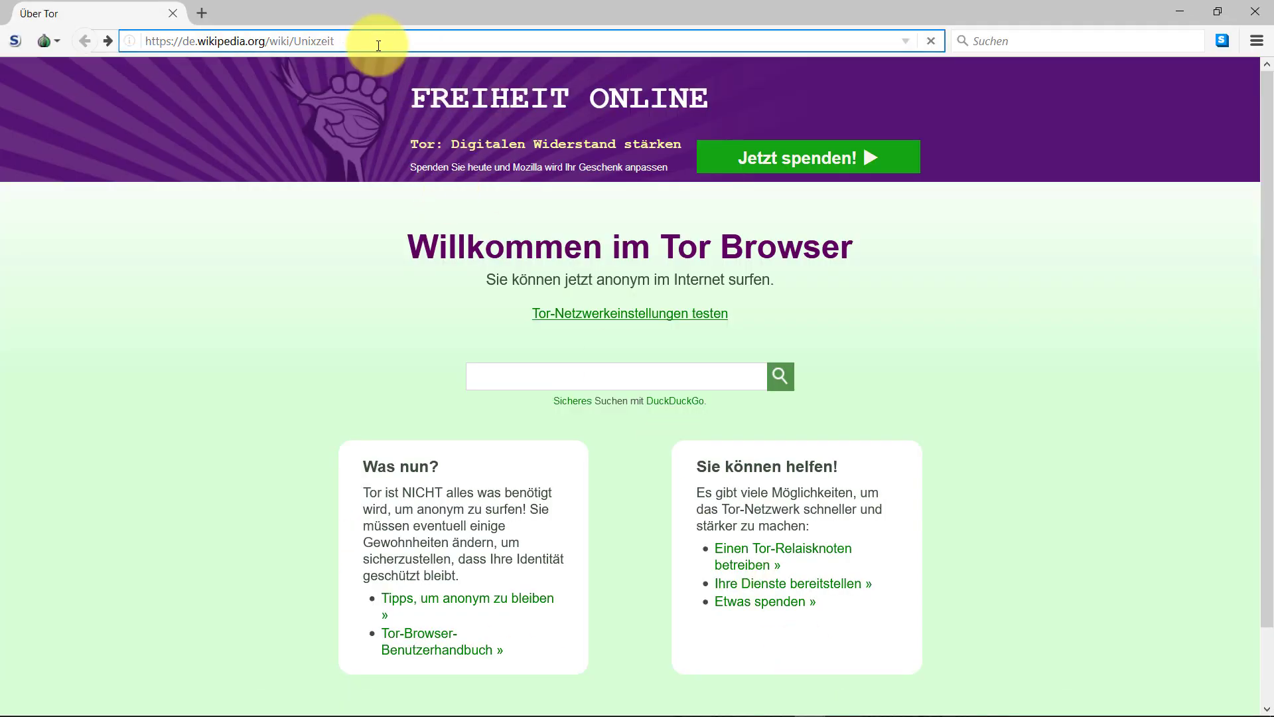
key("Return")
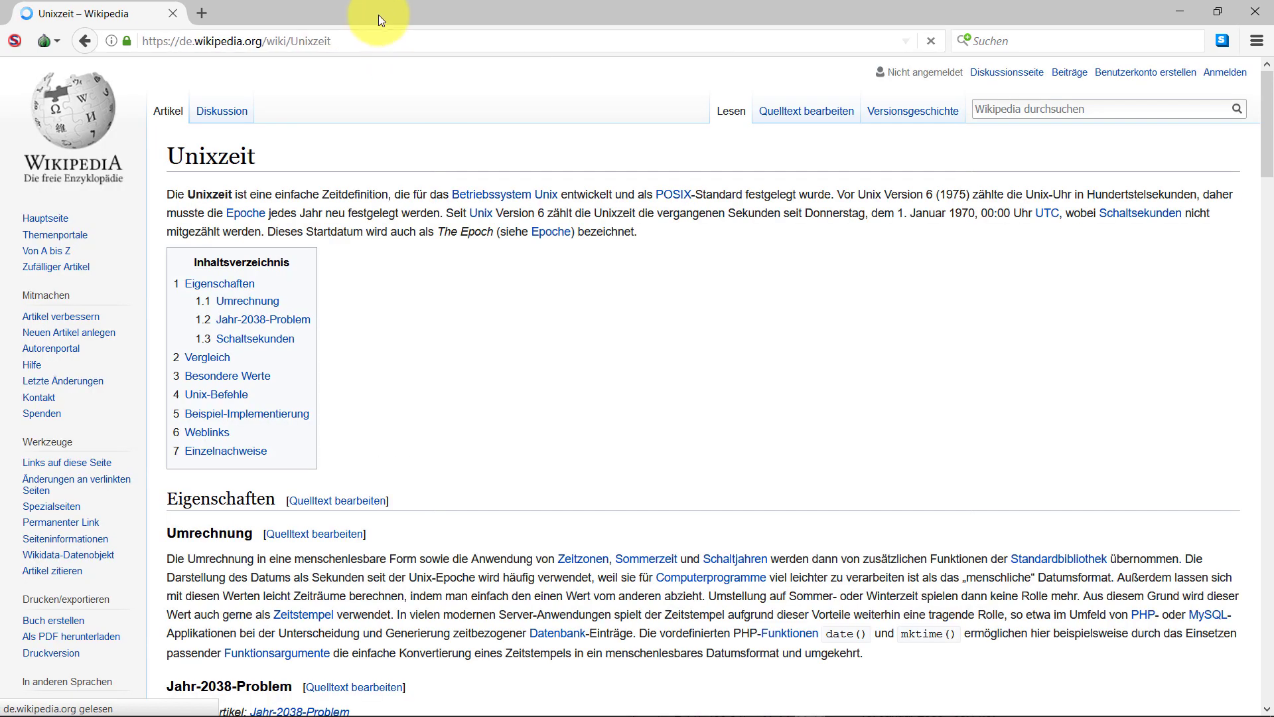
mouse_move(378, 14)
left_mouse_down()
mouse_move(959, 26)
mouse_move(1270, 199)
left_mouse_up()
left_click(256, 241)
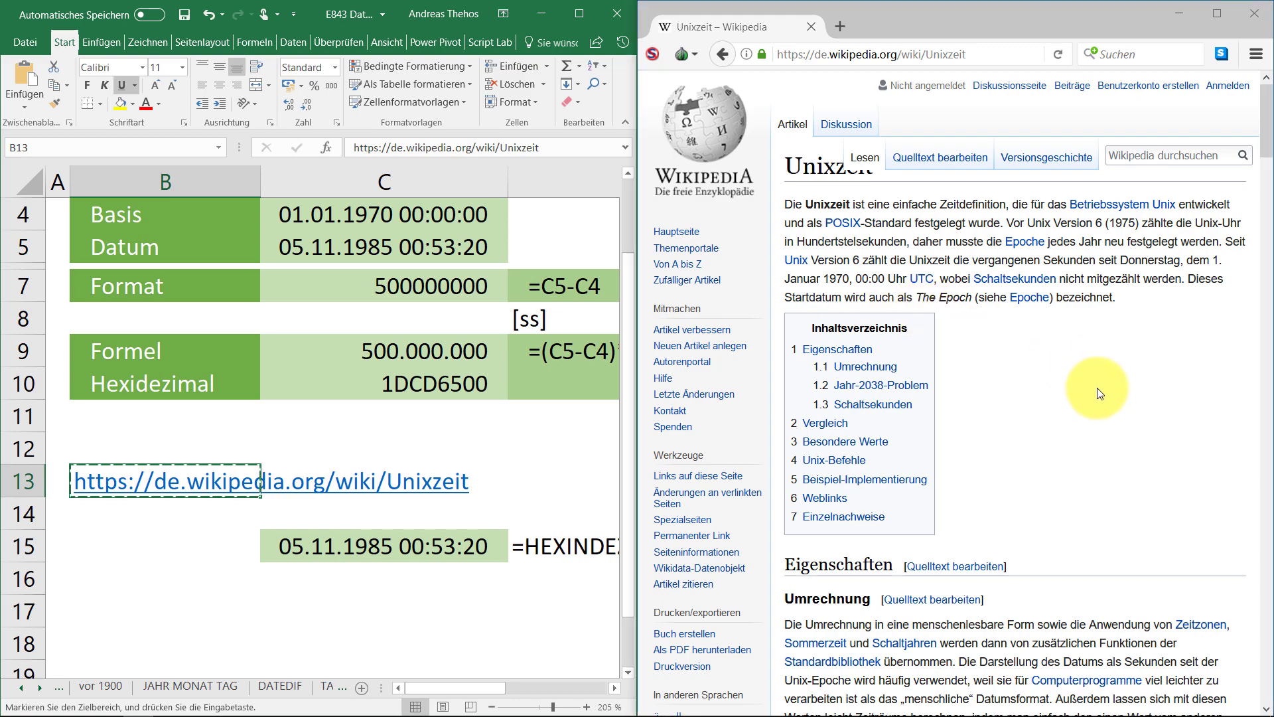
Scroll the Unixzeit article to the table pairing 500 000 000 with hex 1D CD 65 00.
scroll(1098, 384, "down", 5)
scroll(1101, 383, "down", 5)
scroll(1105, 380, "down", 5)
scroll(1110, 375, "down", 5)
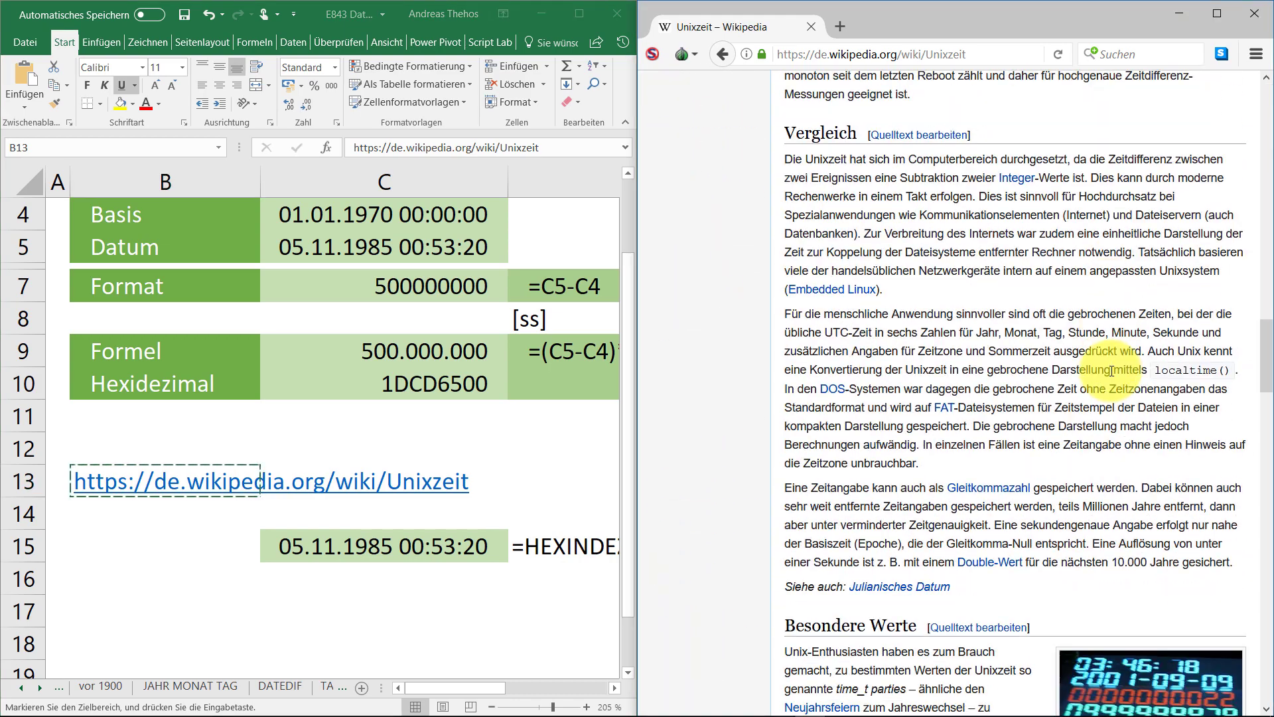
scroll(1113, 369, "down", 5)
scroll(1113, 369, "down", 3)
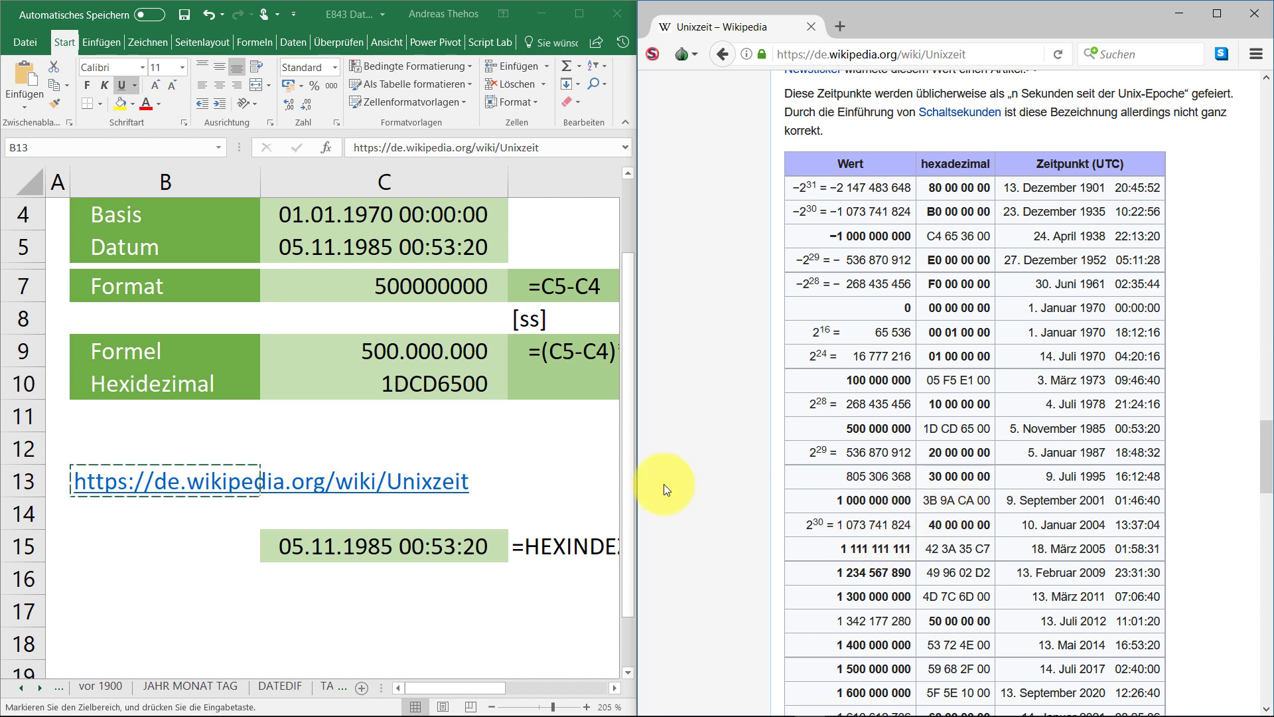
Try a test hex value in C10, undo back to the 1DCD6500 formula, and maximize Excel.
left_click(405, 388)
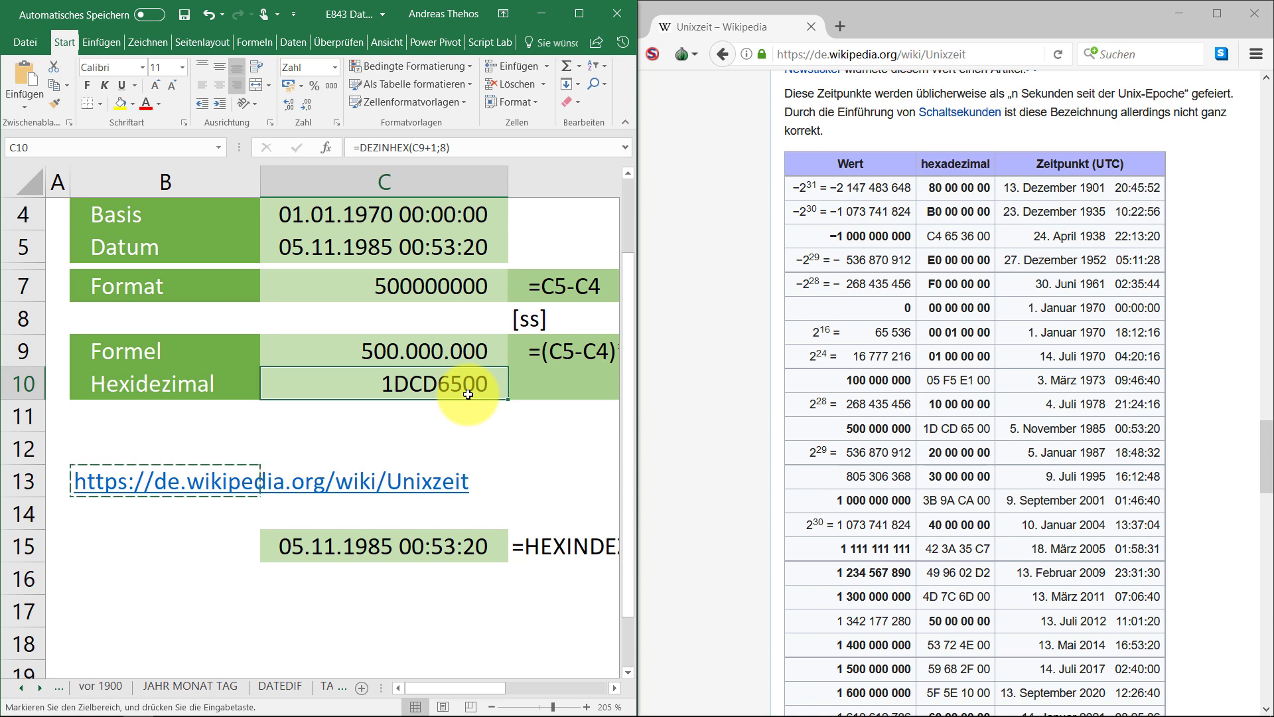
type("50000000")
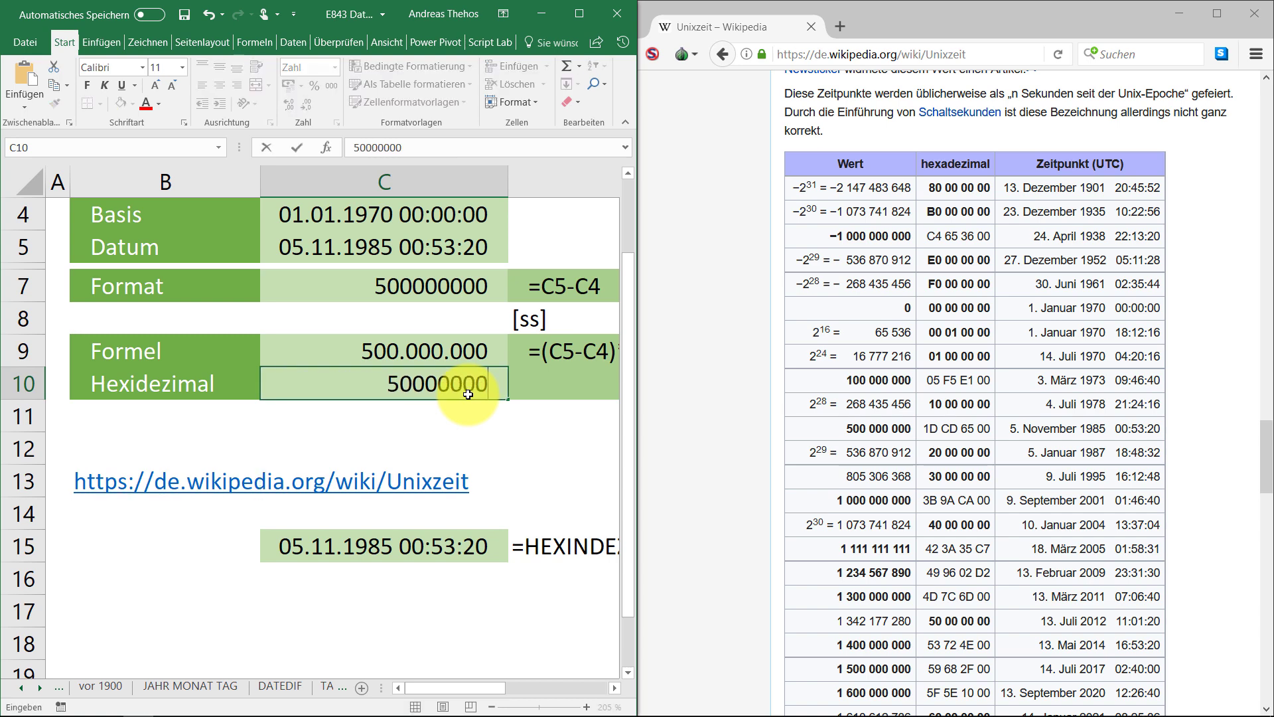
key("Return")
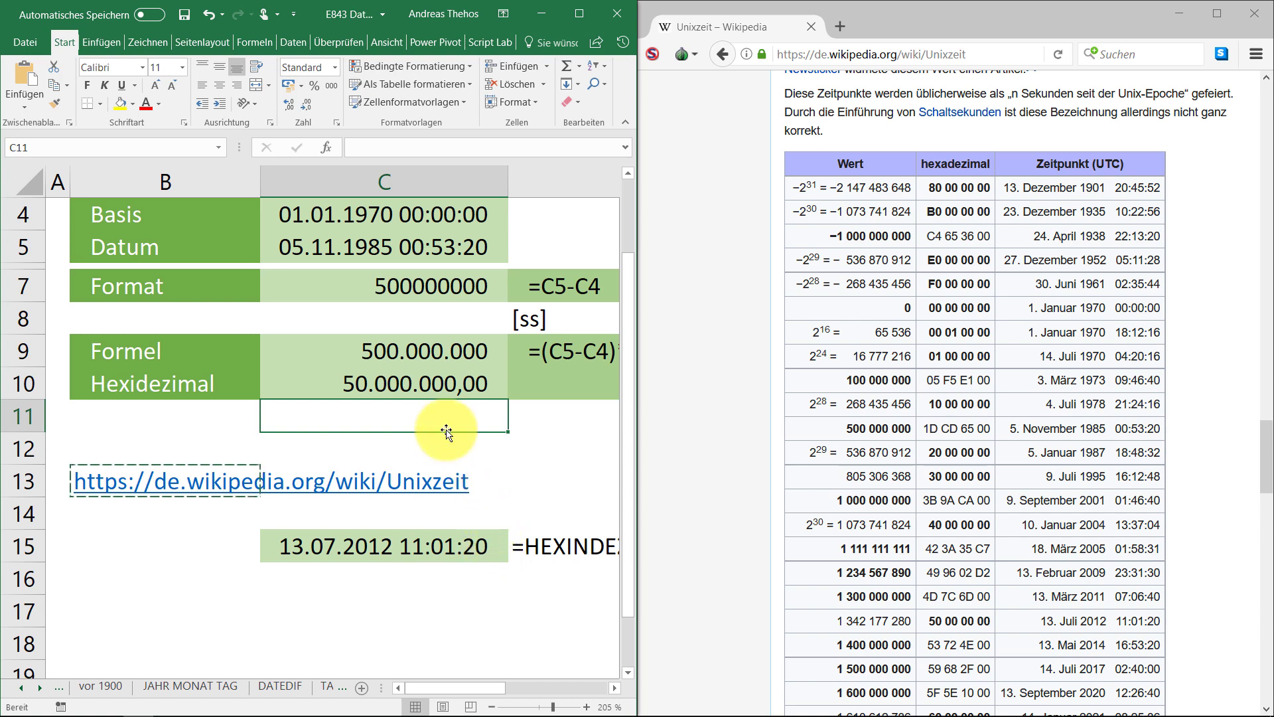
double_click(398, 384)
key("Escape")
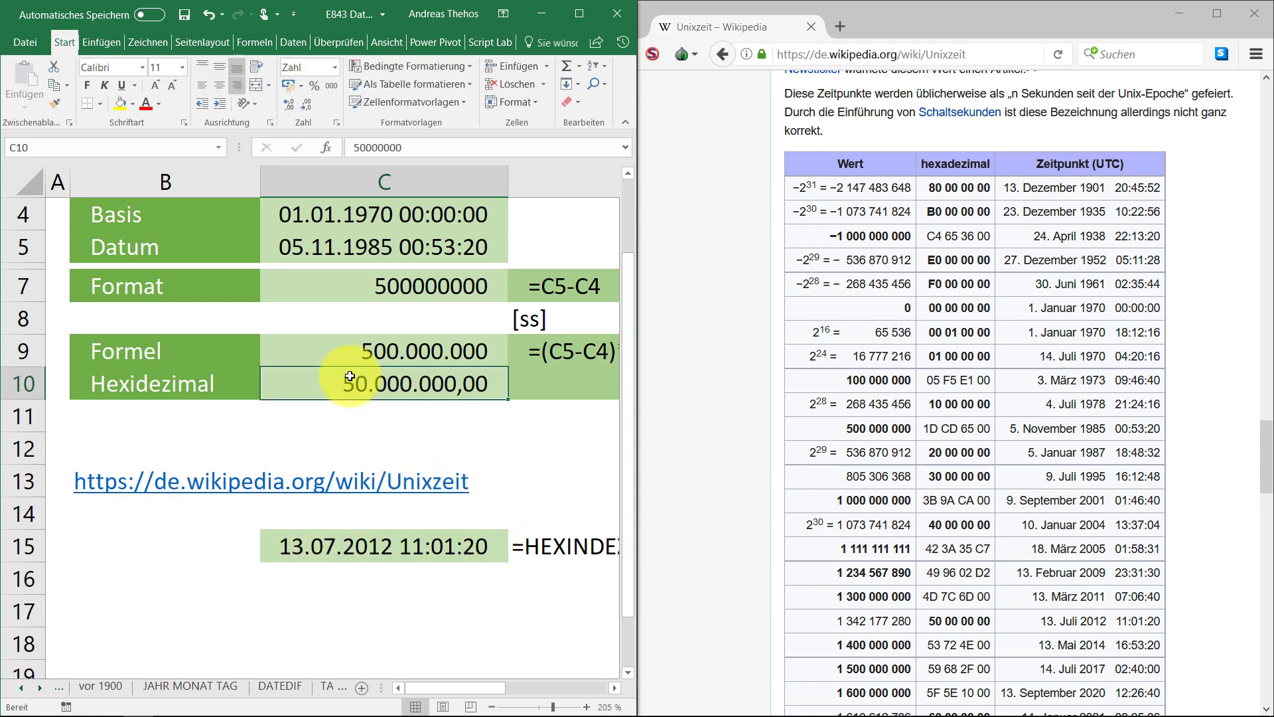
left_click(206, 13)
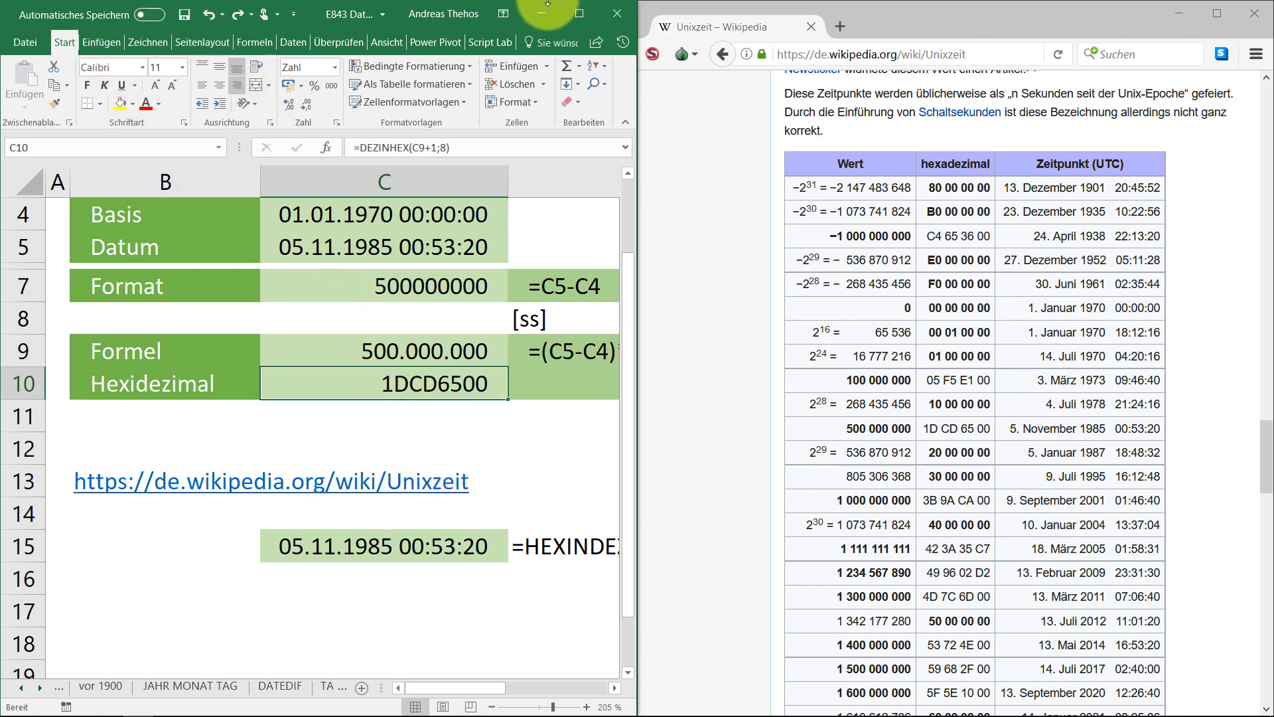
double_click(575, 12)
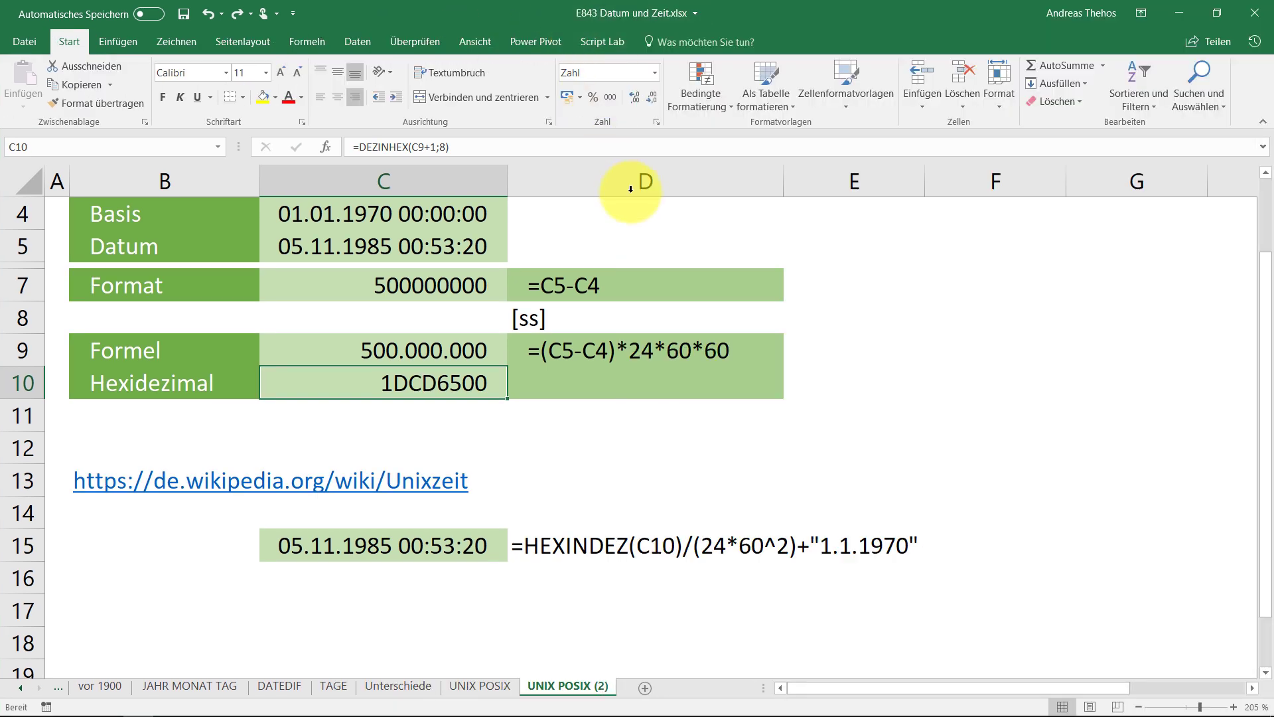
Enter =FORMELTEXT(C10) in D10 to display =DEZINHEX(C9+1;8) beside 1DCD6500.
scroll(539, 329, "up", 1)
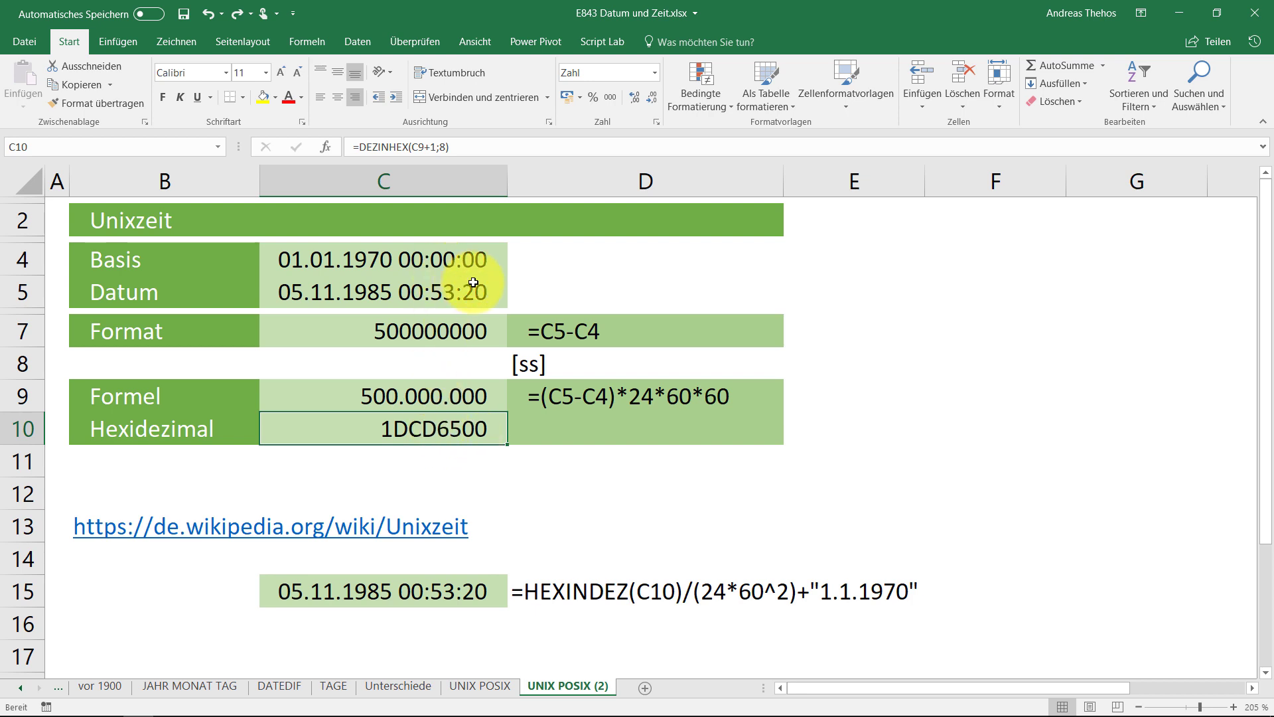
left_click(560, 428)
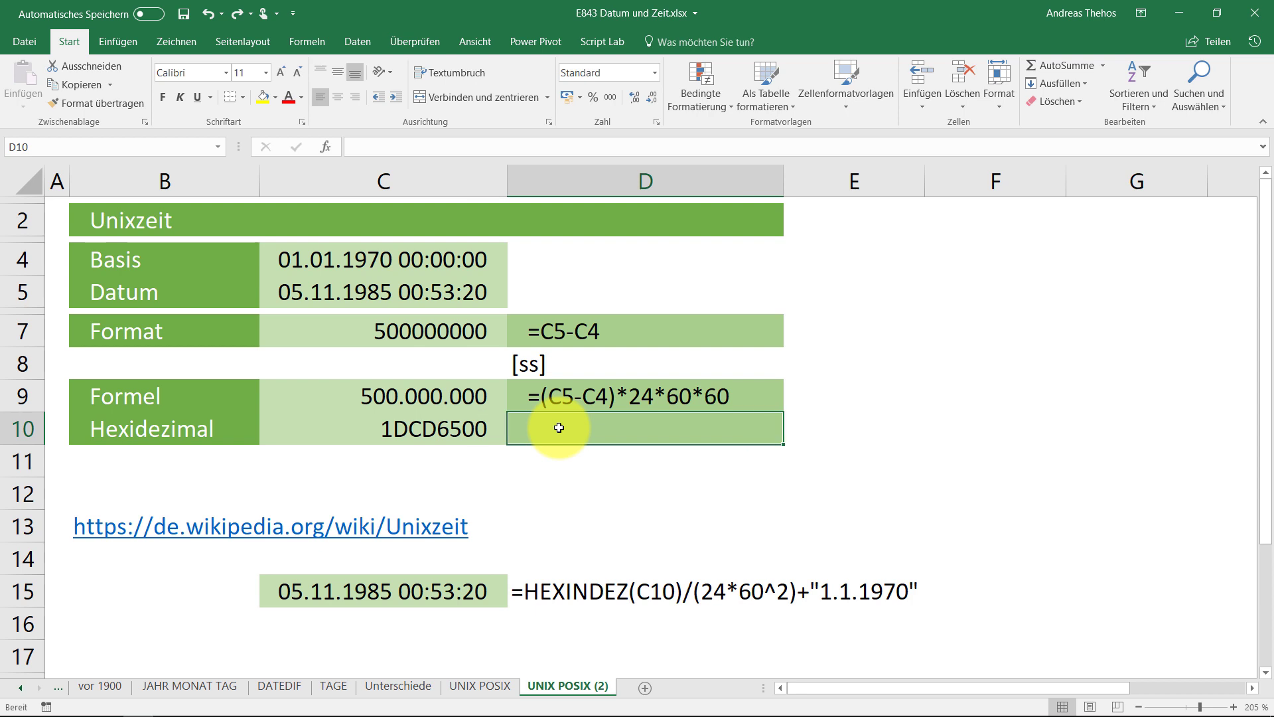
type("=fo")
key("Tab")
key("Left")
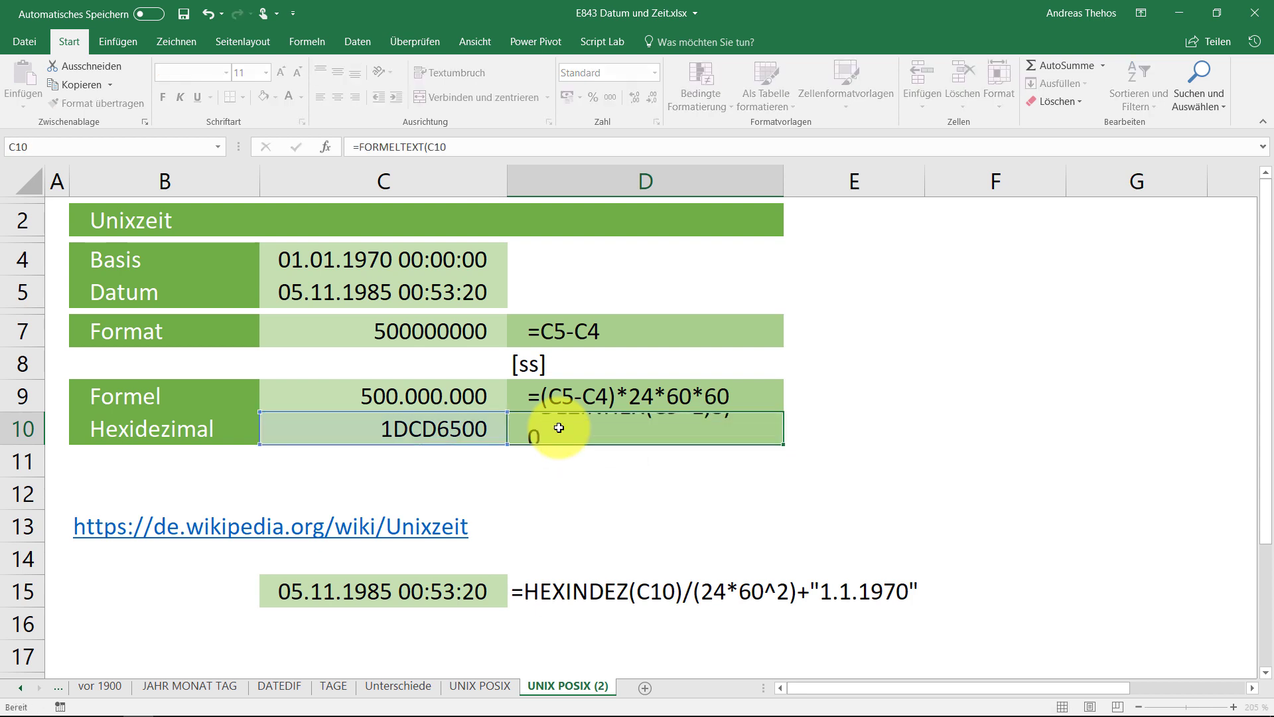
key("Return")
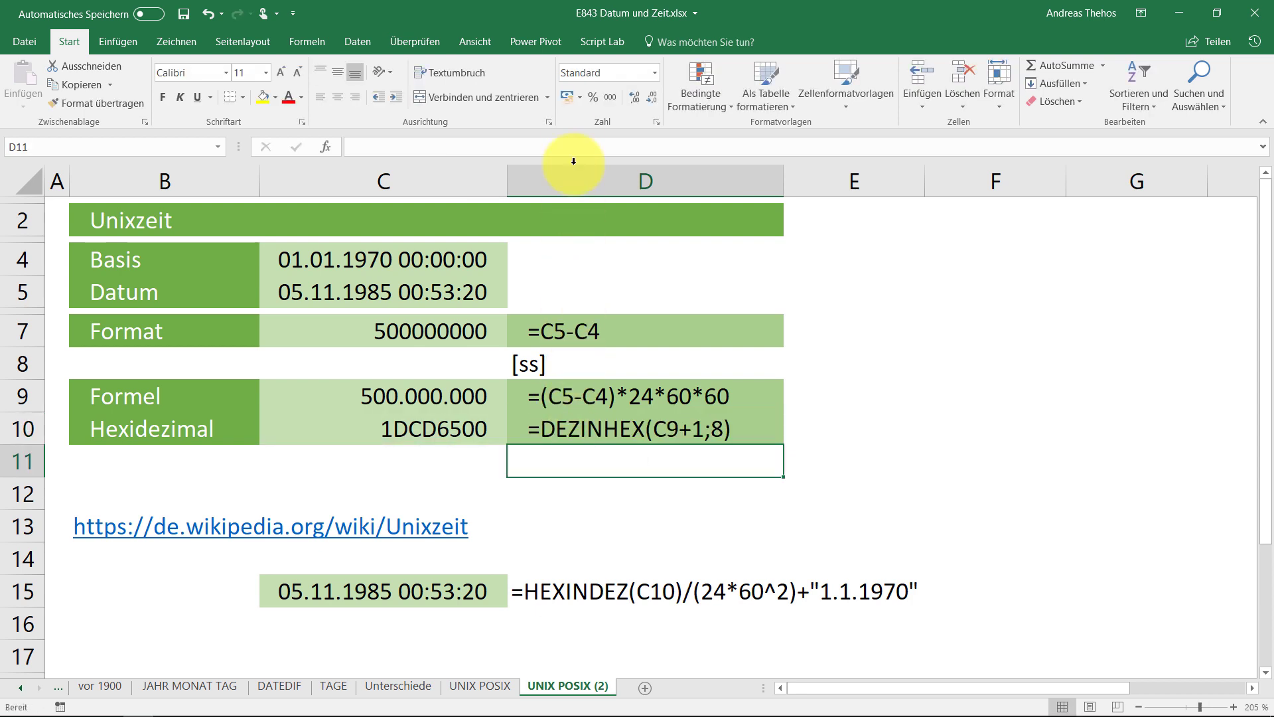